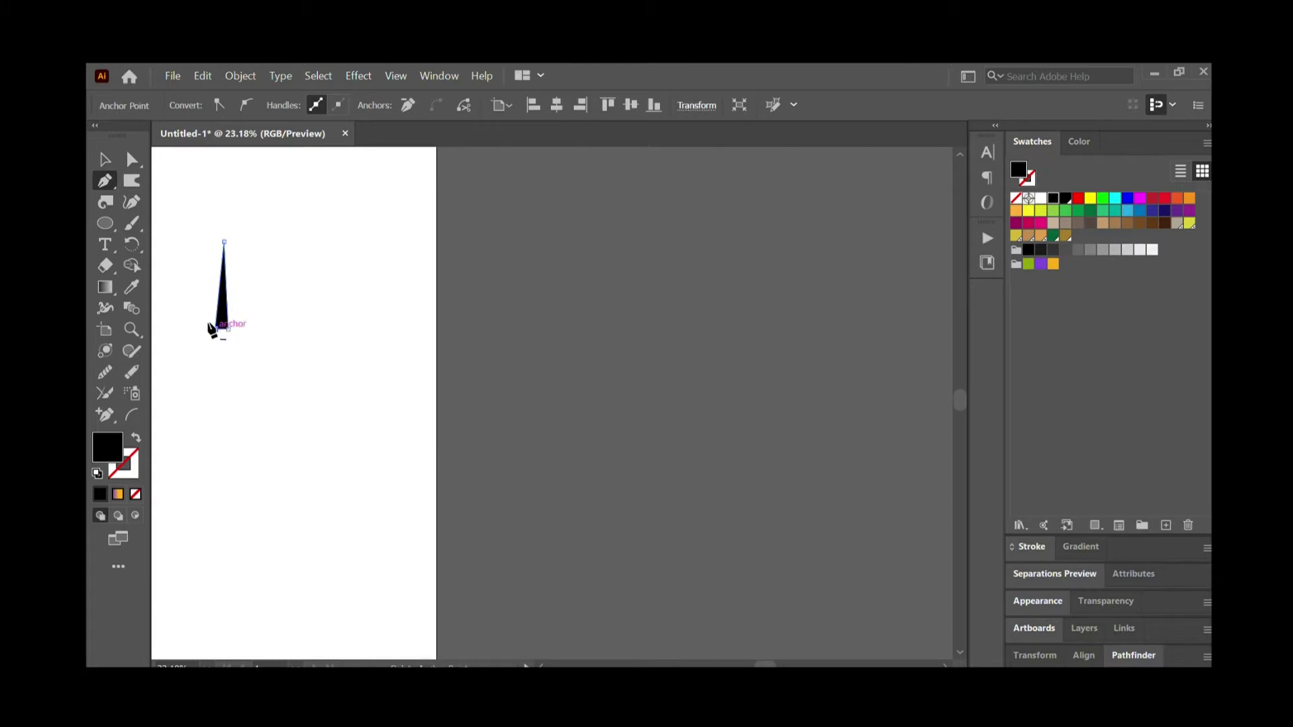
Step: Close a tall, thin black triangular spike and Alt-drag copies into a row of five
{"action": "left_click", "coordinate": [132, 159]}
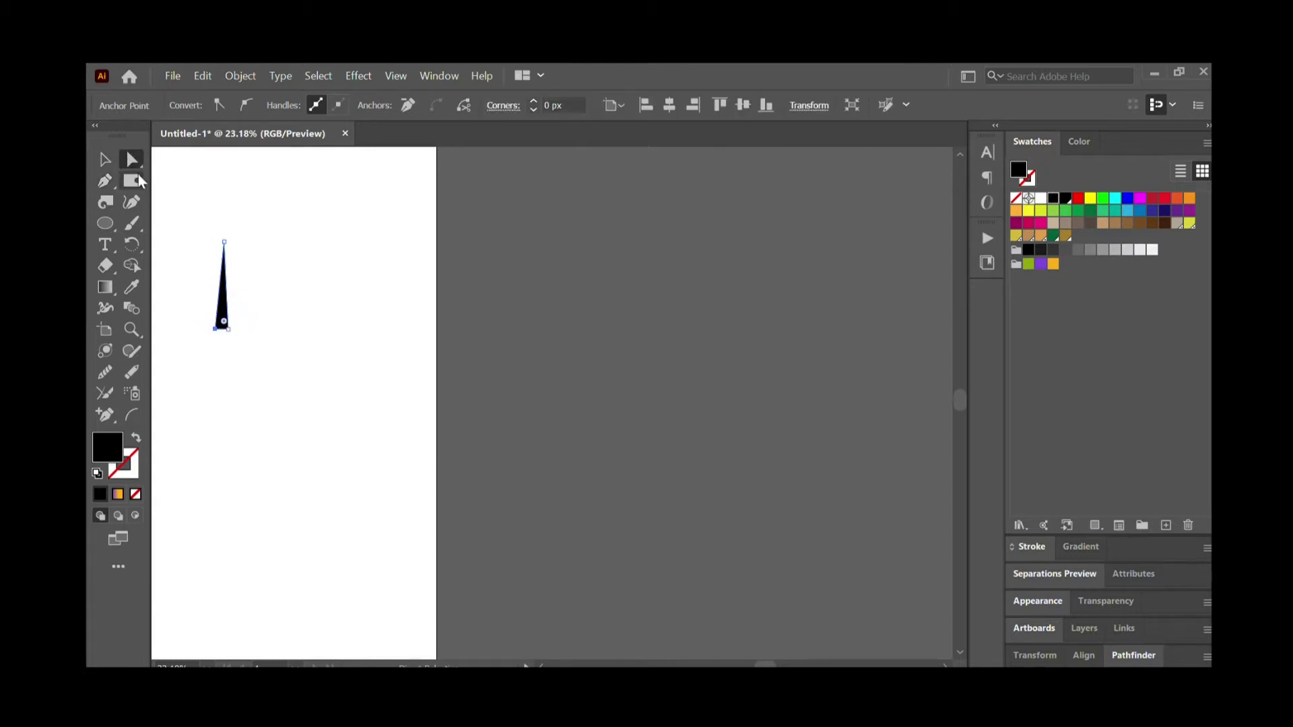
{"action": "left_click", "coordinate": [220, 300]}
{"action": "left_click_drag", "start_coordinate": [221, 304], "coordinate": [277, 307]}
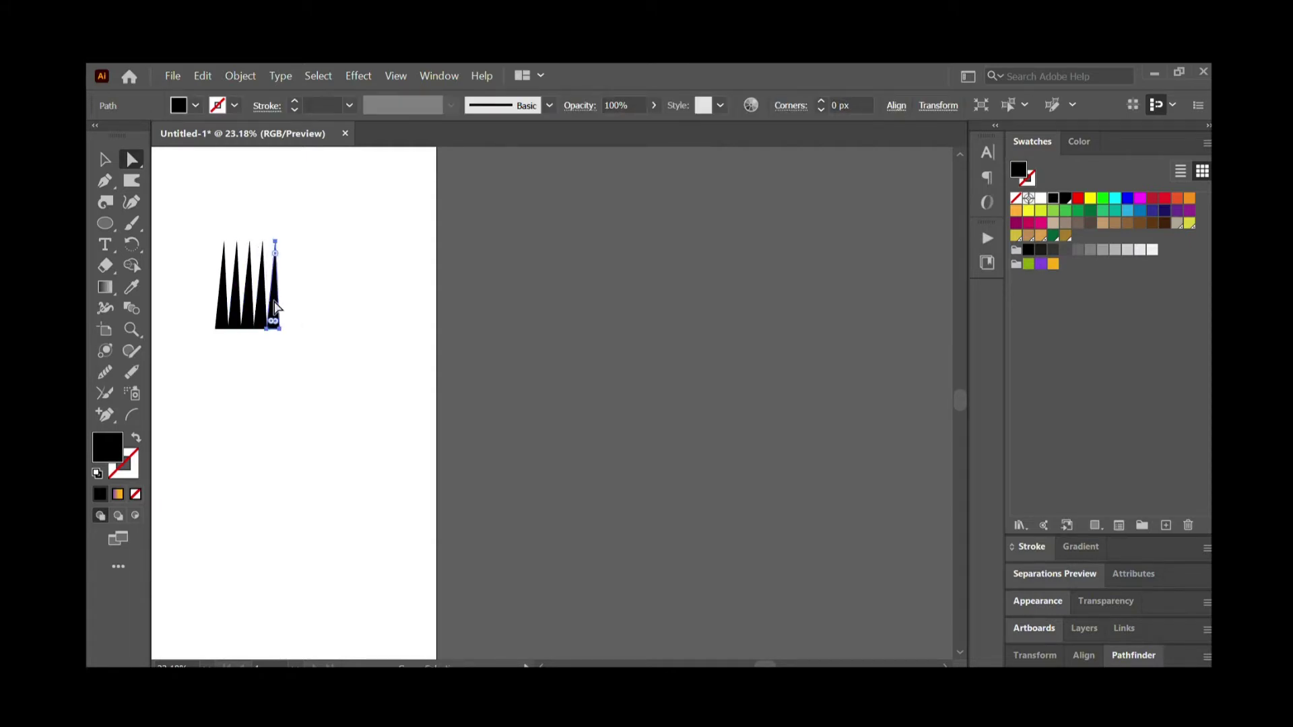
Step: Tilt the left-hand spikes outward about 23° and shift them left and up into the fan
{"action": "left_click", "coordinate": [239, 363]}
{"action": "left_click", "coordinate": [217, 312]}
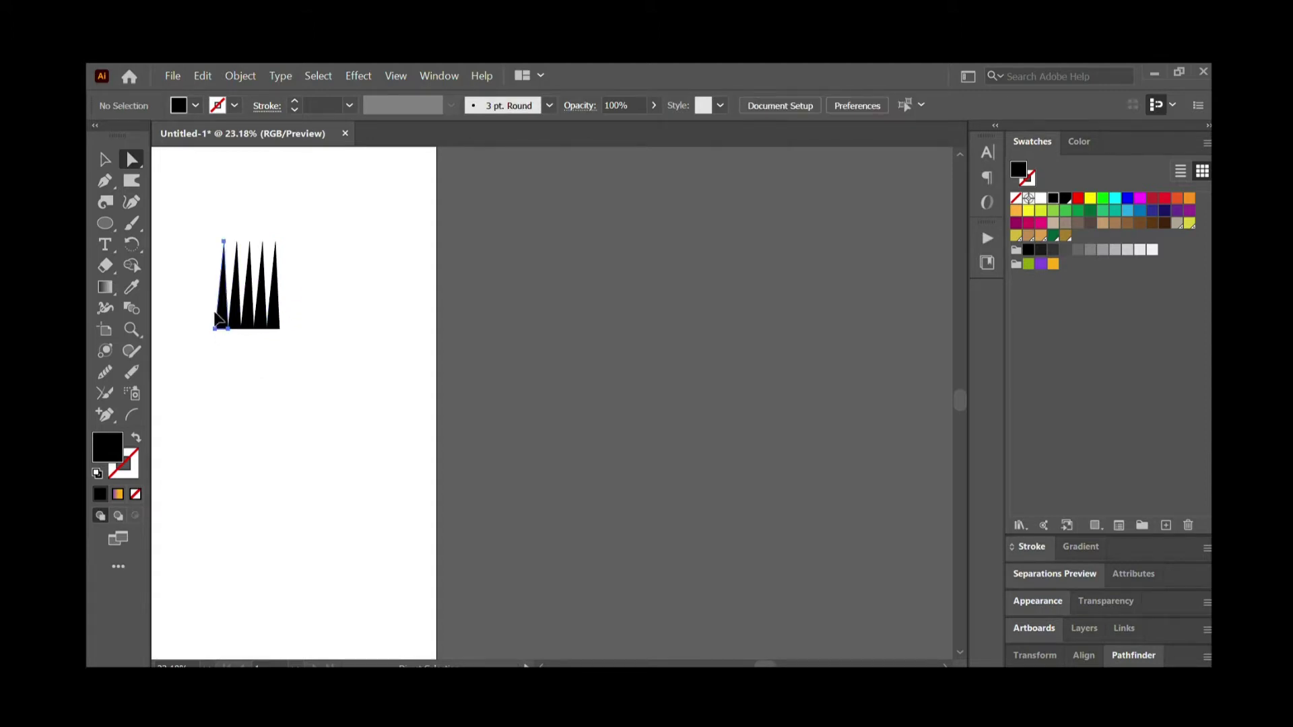
{"action": "left_click", "coordinate": [104, 159]}
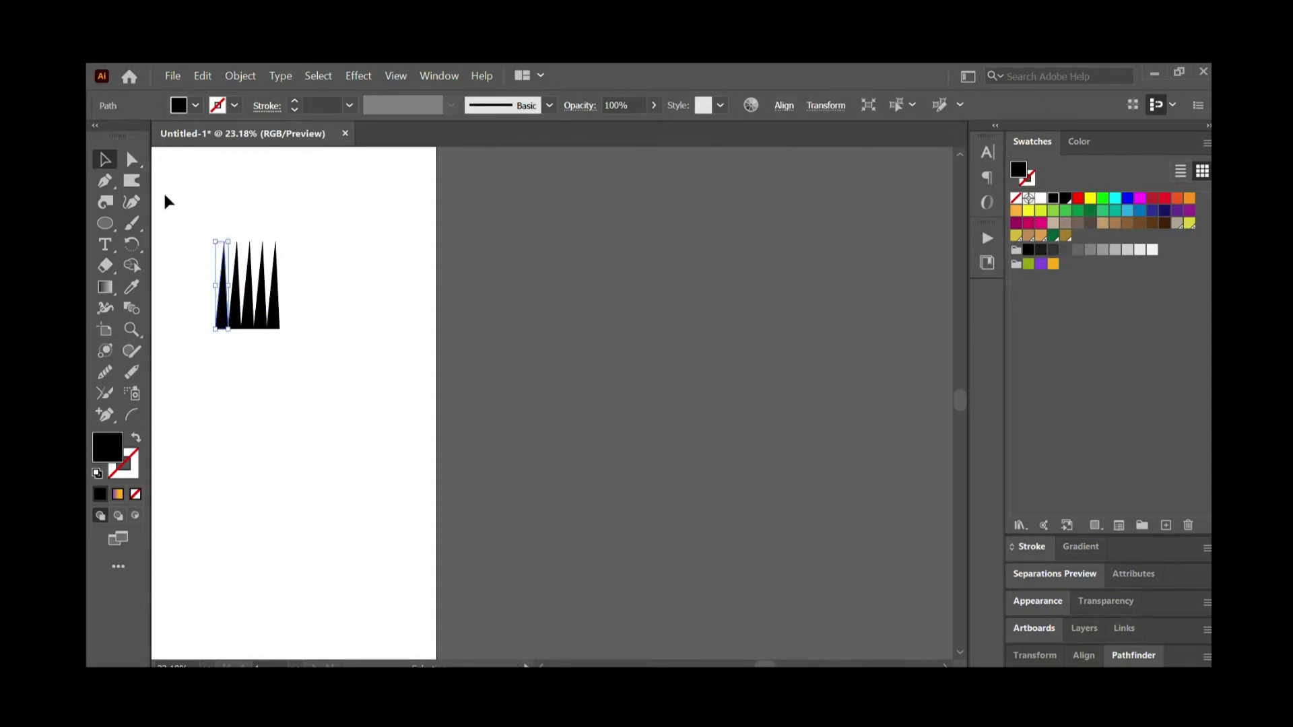
{"action": "left_click_drag", "start_coordinate": [210, 235], "coordinate": [193, 237]}
{"action": "left_click_drag", "start_coordinate": [235, 310], "coordinate": [210, 321]}
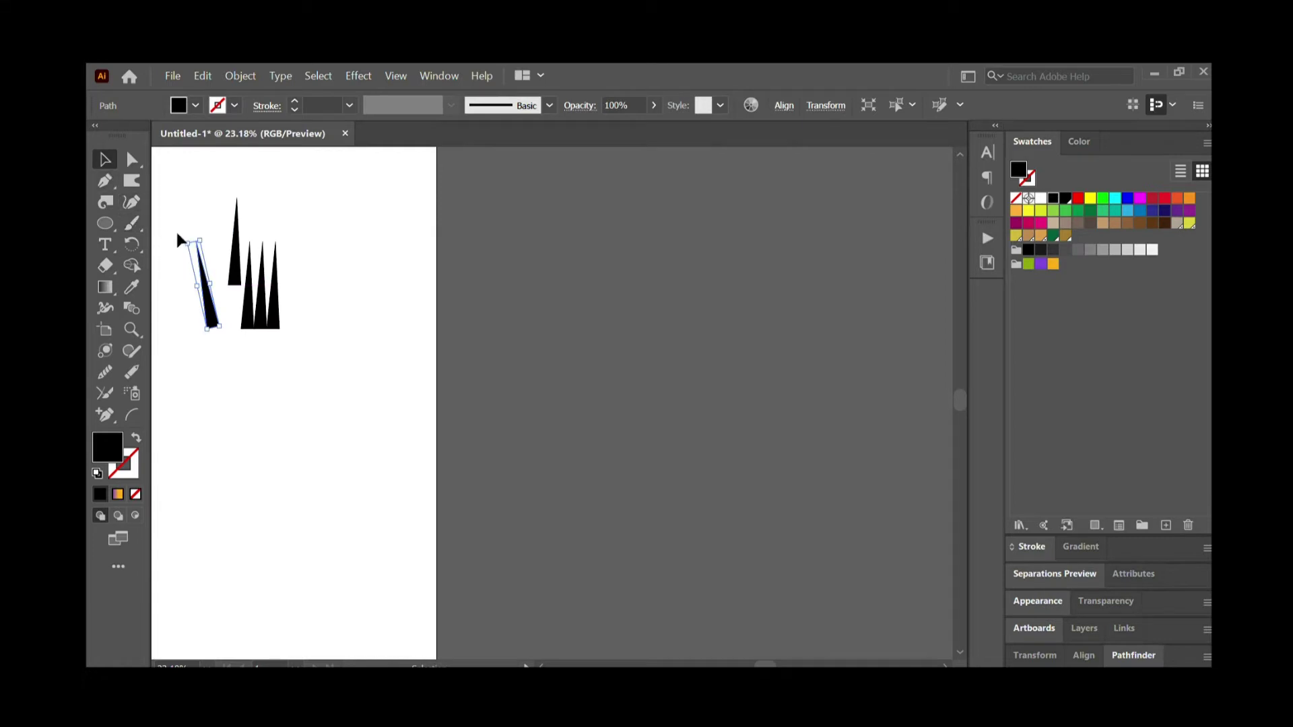
{"action": "left_click_drag", "start_coordinate": [181, 236], "coordinate": [176, 236]}
{"action": "mouse_move", "coordinate": [204, 305]}
{"action": "left_mouse_down"}
{"action": "mouse_move", "coordinate": [229, 266]}
{"action": "mouse_move", "coordinate": [221, 313]}
{"action": "left_mouse_up"}
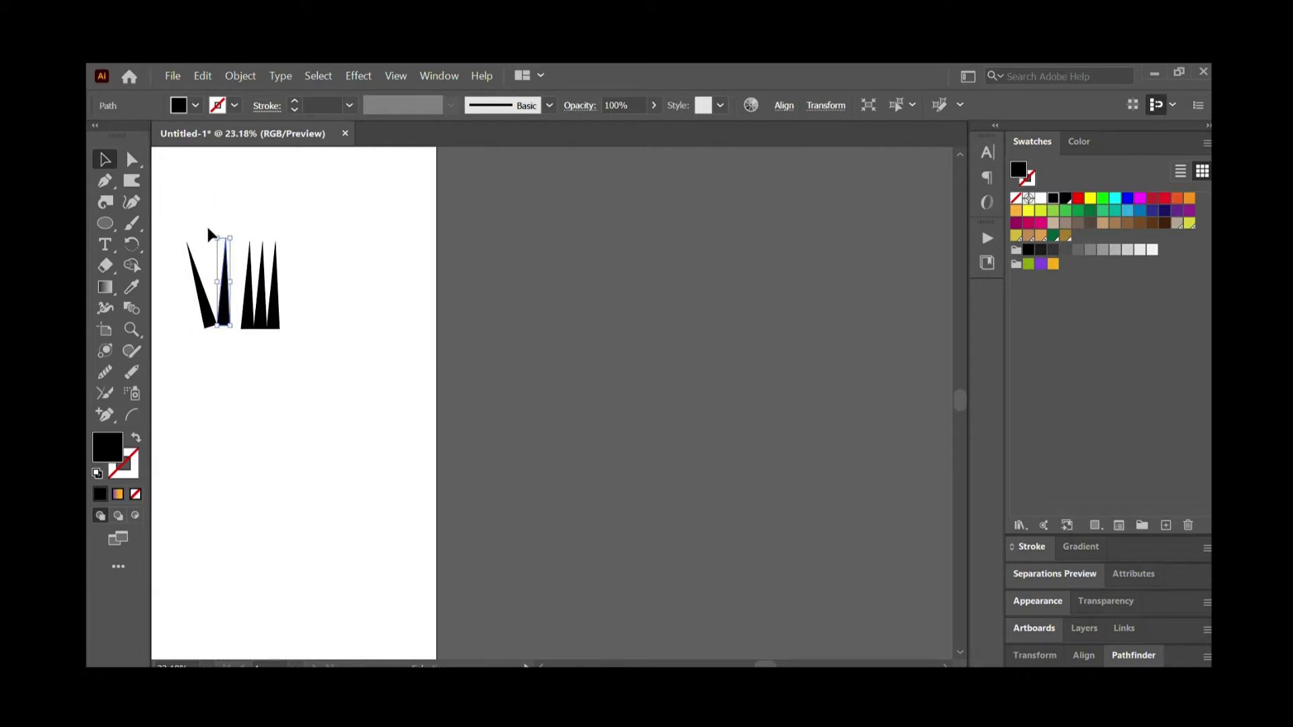
{"action": "left_click_drag", "start_coordinate": [213, 235], "coordinate": [209, 236]}
{"action": "mouse_move", "coordinate": [221, 302]}
{"action": "left_mouse_down"}
{"action": "mouse_move", "coordinate": [205, 330]}
{"action": "mouse_move", "coordinate": [212, 303]}
{"action": "mouse_move", "coordinate": [235, 314]}
{"action": "mouse_move", "coordinate": [222, 314]}
{"action": "left_mouse_up"}
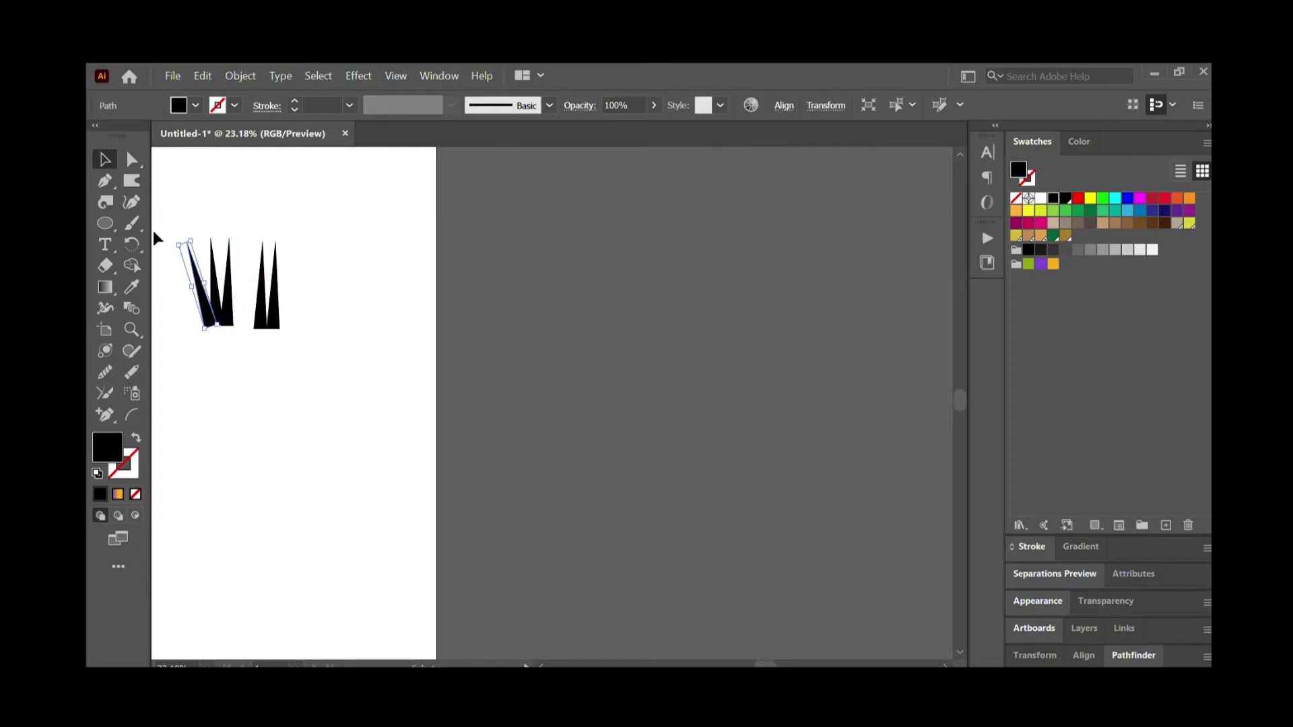
{"action": "left_click_drag", "start_coordinate": [171, 239], "coordinate": [196, 238]}
Step: Tilt the right-hand spikes outward to about 345° and bunch their bases beside the others
{"action": "left_click", "coordinate": [216, 298]}
{"action": "left_click", "coordinate": [257, 313]}
{"action": "left_click_drag", "start_coordinate": [254, 313], "coordinate": [233, 305]}
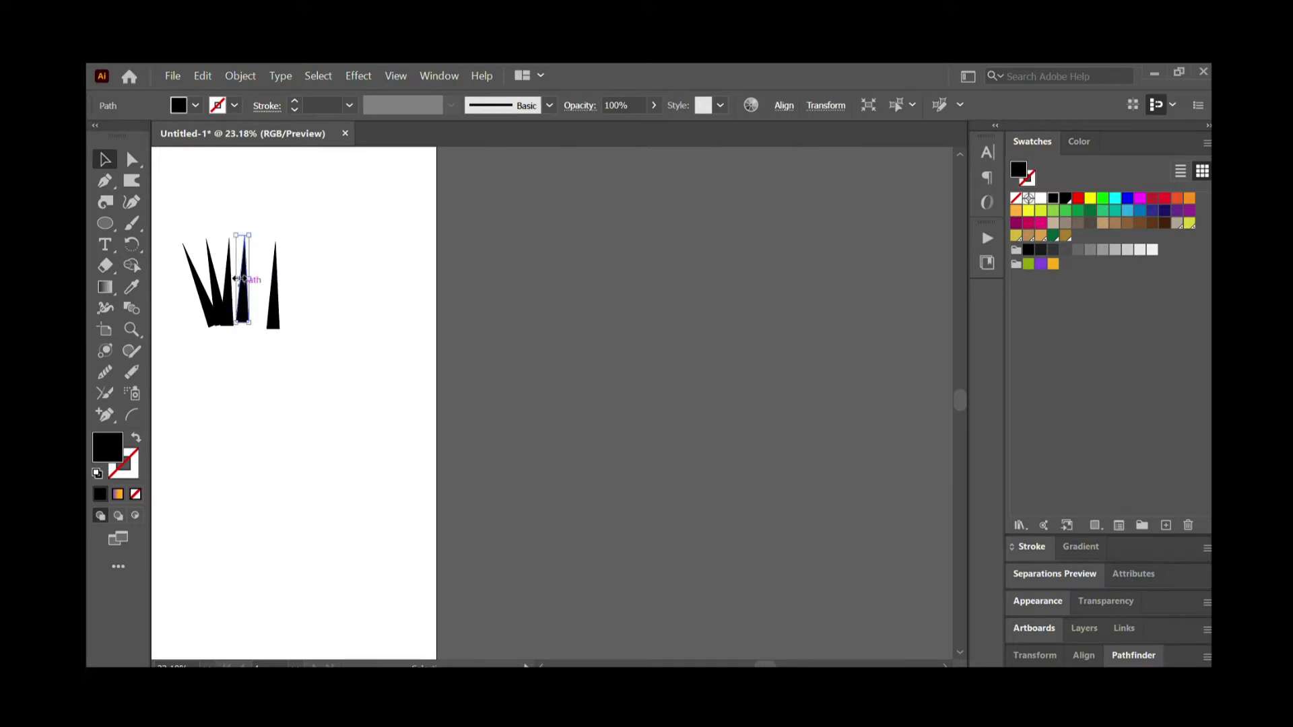
{"action": "left_click_drag", "start_coordinate": [252, 230], "coordinate": [257, 240]}
{"action": "mouse_move", "coordinate": [236, 308]}
{"action": "left_mouse_down"}
{"action": "mouse_move", "coordinate": [275, 330]}
{"action": "mouse_move", "coordinate": [259, 316]}
{"action": "left_mouse_up"}
{"action": "left_click_drag", "start_coordinate": [270, 233], "coordinate": [278, 245]}
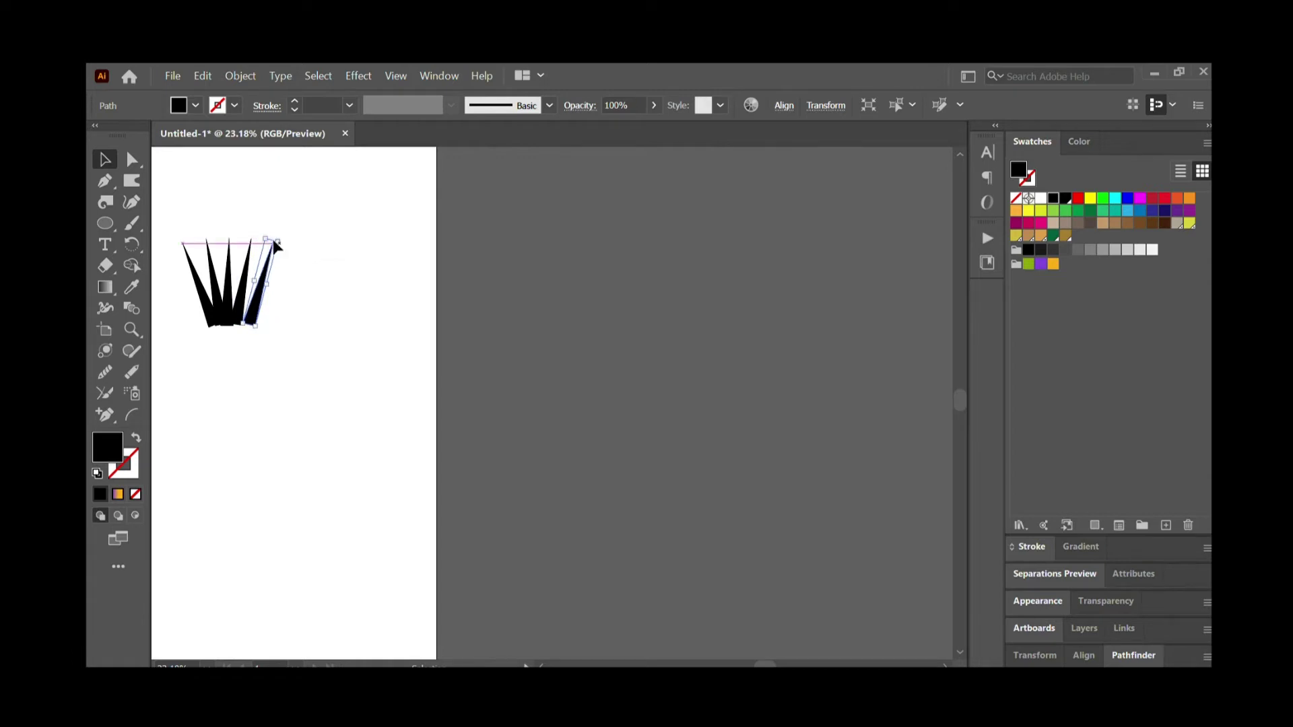
{"action": "left_click_drag", "start_coordinate": [268, 301], "coordinate": [254, 303]}
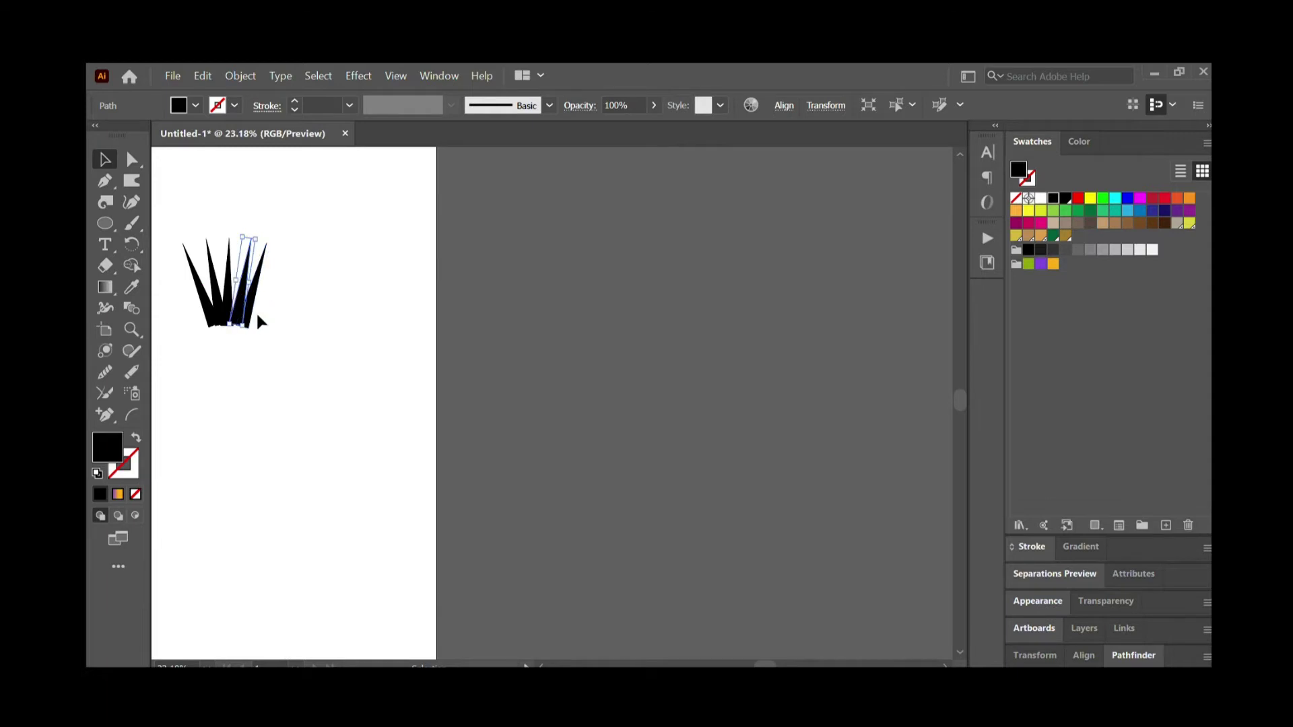
{"action": "key", "text": "Left"}
{"action": "key", "text": "Left"}
{"action": "key", "text": "Left"}
{"action": "key", "text": "Left"}
{"action": "key", "text": "Left"}
{"action": "key", "text": "Left"}
{"action": "key", "text": "Left"}
{"action": "key", "text": "Left"}
{"action": "key", "text": "Left"}
{"action": "key", "text": "Left"}
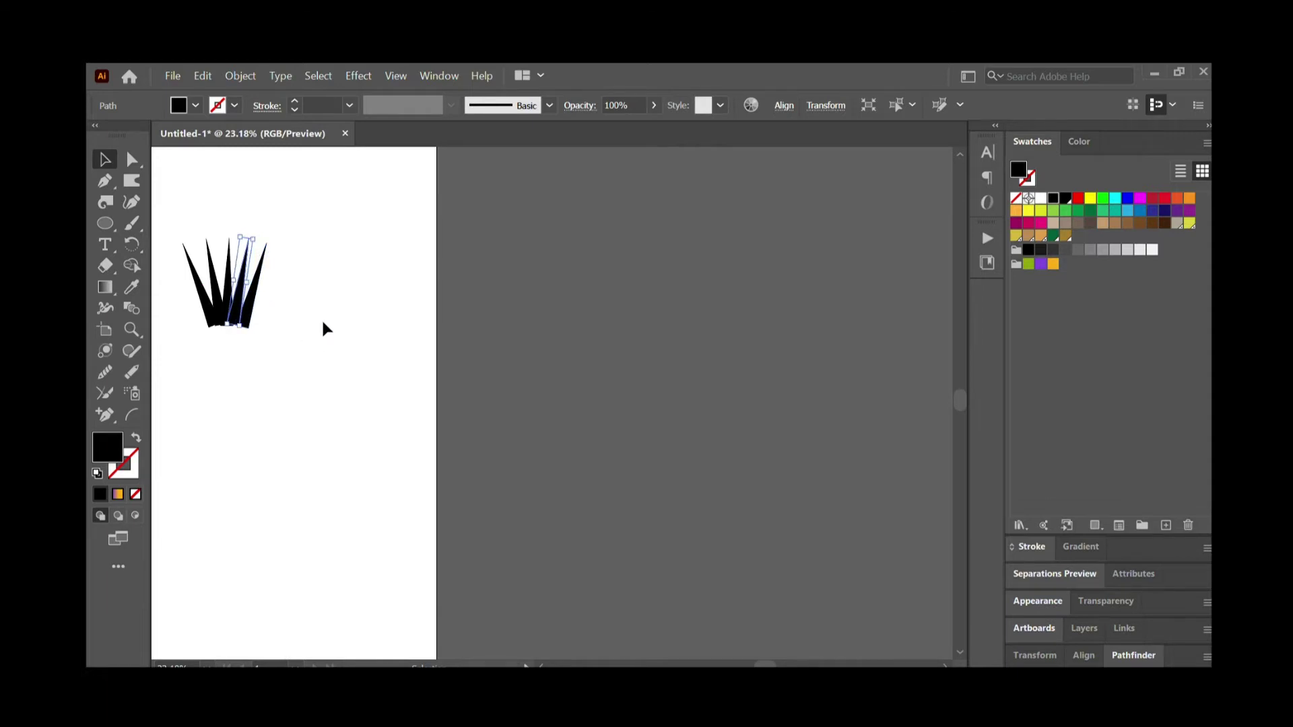
{"action": "left_click", "coordinate": [287, 327]}
{"action": "left_click", "coordinate": [247, 303]}
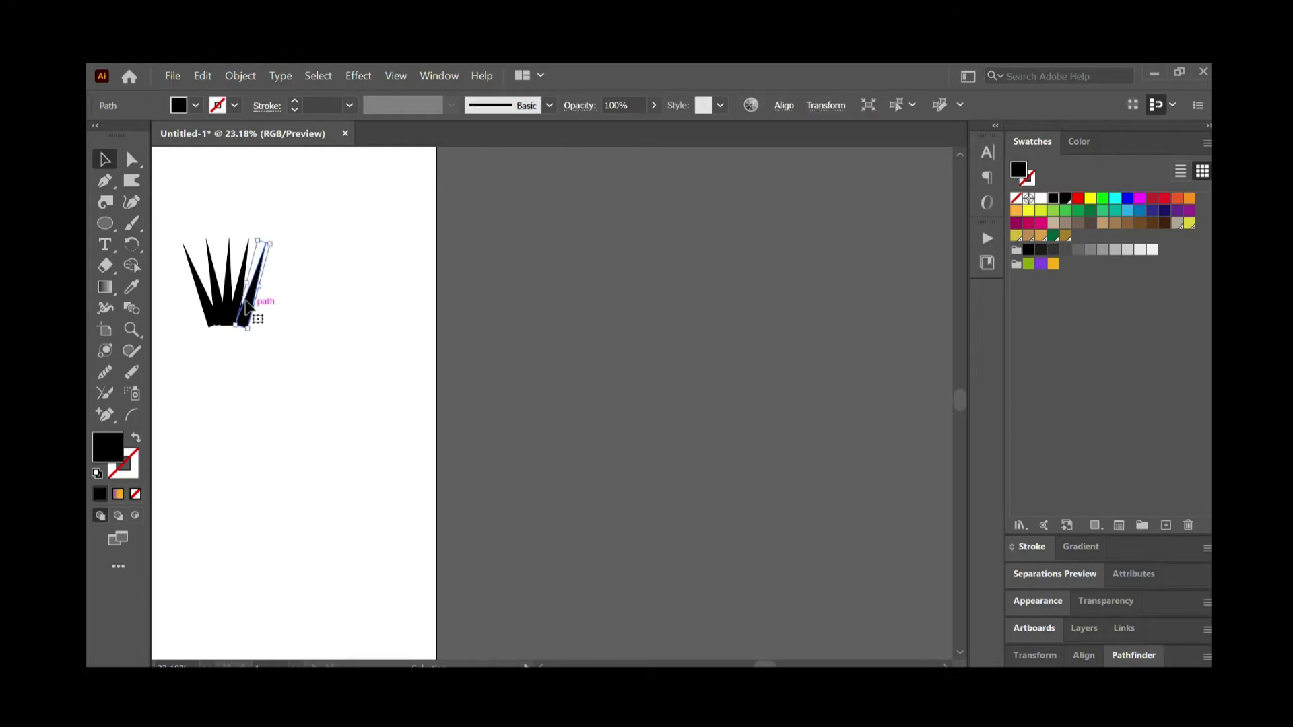
{"action": "left_click", "coordinate": [301, 322]}
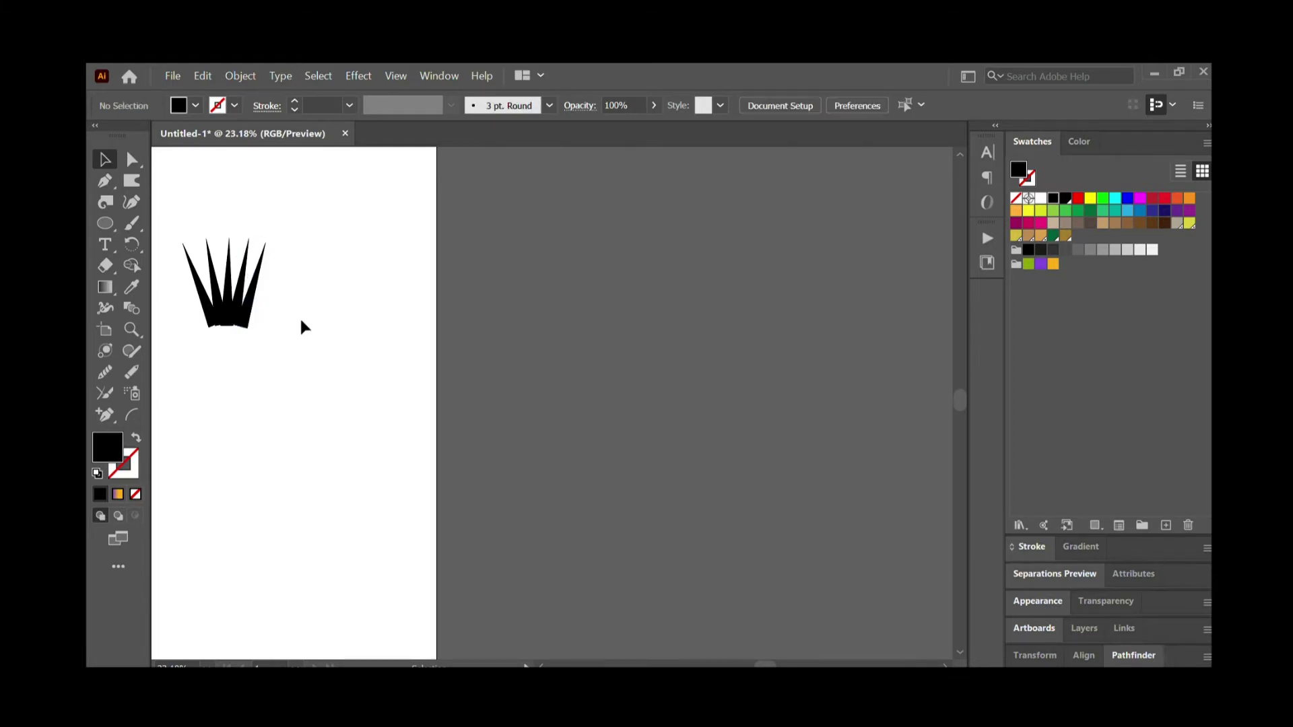
Step: Rotate all spikes slightly, then splay the rightmost spike outward to 339°
{"action": "left_click_drag", "start_coordinate": [149, 187], "coordinate": [370, 375]}
{"action": "left_click_drag", "start_coordinate": [264, 231], "coordinate": [270, 231]}
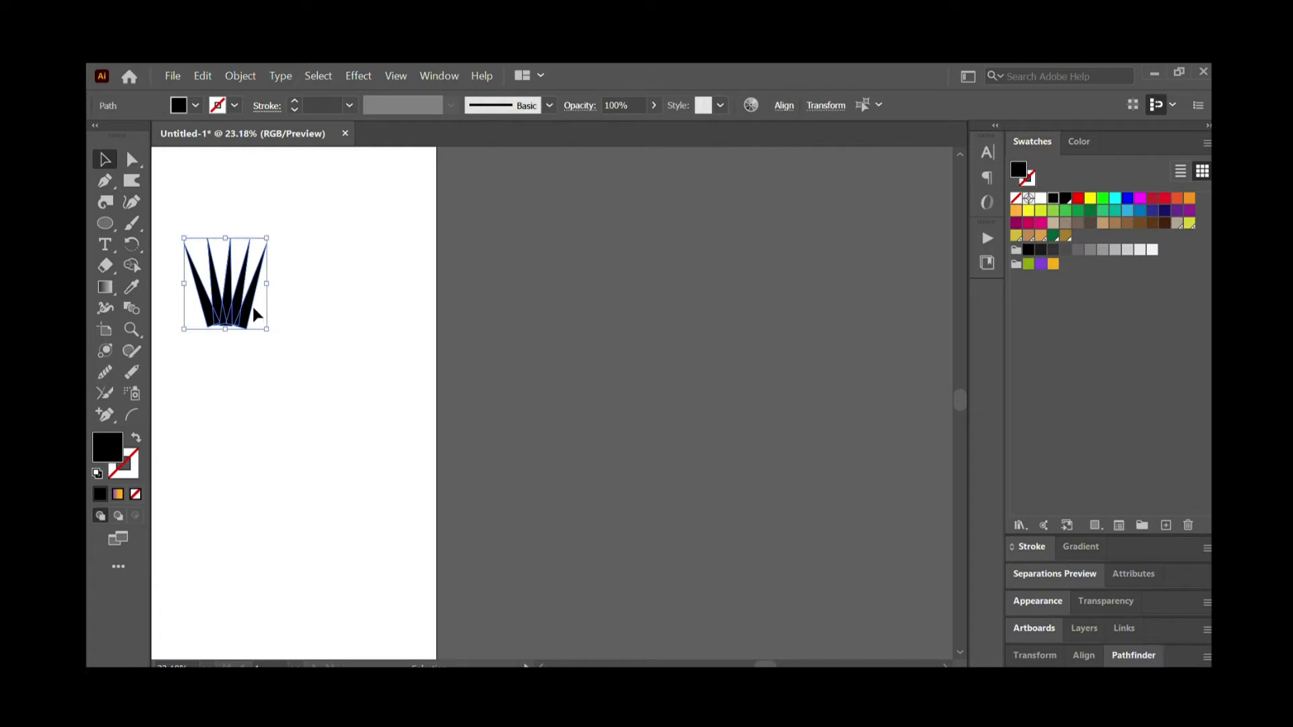
{"action": "left_click", "coordinate": [269, 264]}
{"action": "left_click", "coordinate": [256, 302]}
{"action": "left_click_drag", "start_coordinate": [269, 240], "coordinate": [276, 243]}
{"action": "left_click", "coordinate": [294, 288]}
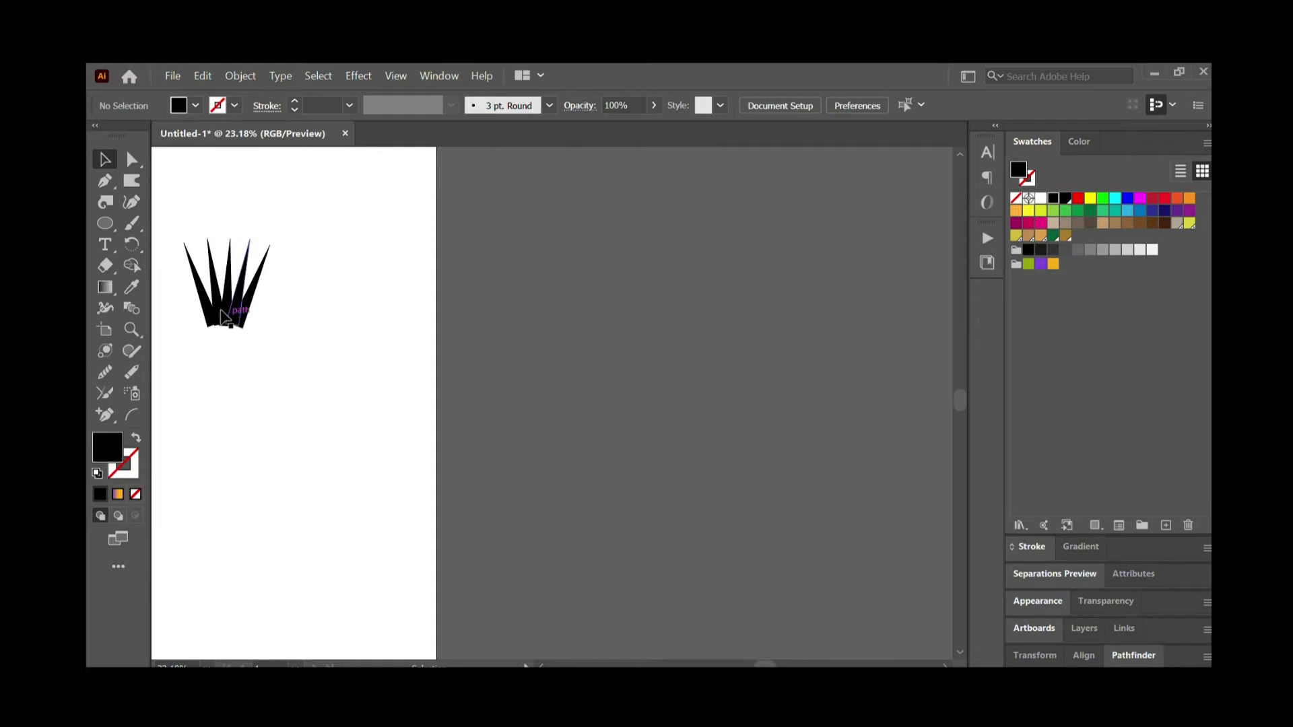
Step: Draw a black ellipse across the bases of the spikes
{"action": "key", "text": "l"}
{"action": "mouse_move", "coordinate": [210, 346]}
{"action": "left_mouse_down"}
{"action": "mouse_move", "coordinate": [269, 366]}
{"action": "mouse_move", "coordinate": [245, 355]}
{"action": "mouse_move", "coordinate": [236, 327]}
{"action": "mouse_move", "coordinate": [251, 328]}
{"action": "mouse_move", "coordinate": [229, 329]}
{"action": "left_mouse_up"}
{"action": "key", "text": "v"}
Step: Delete an empty text box created below the crown
{"action": "left_click", "coordinate": [258, 374]}
{"action": "left_click", "coordinate": [110, 245]}
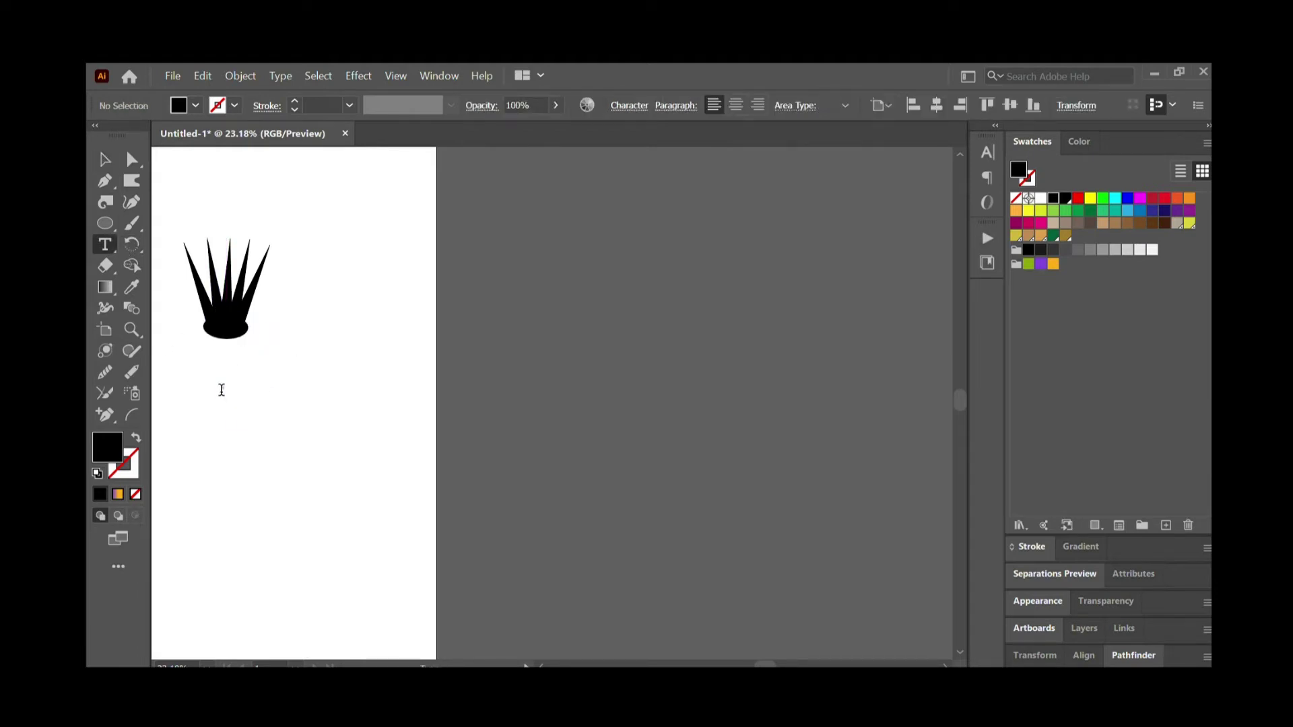
{"action": "left_click_drag", "start_coordinate": [214, 366], "coordinate": [216, 367]}
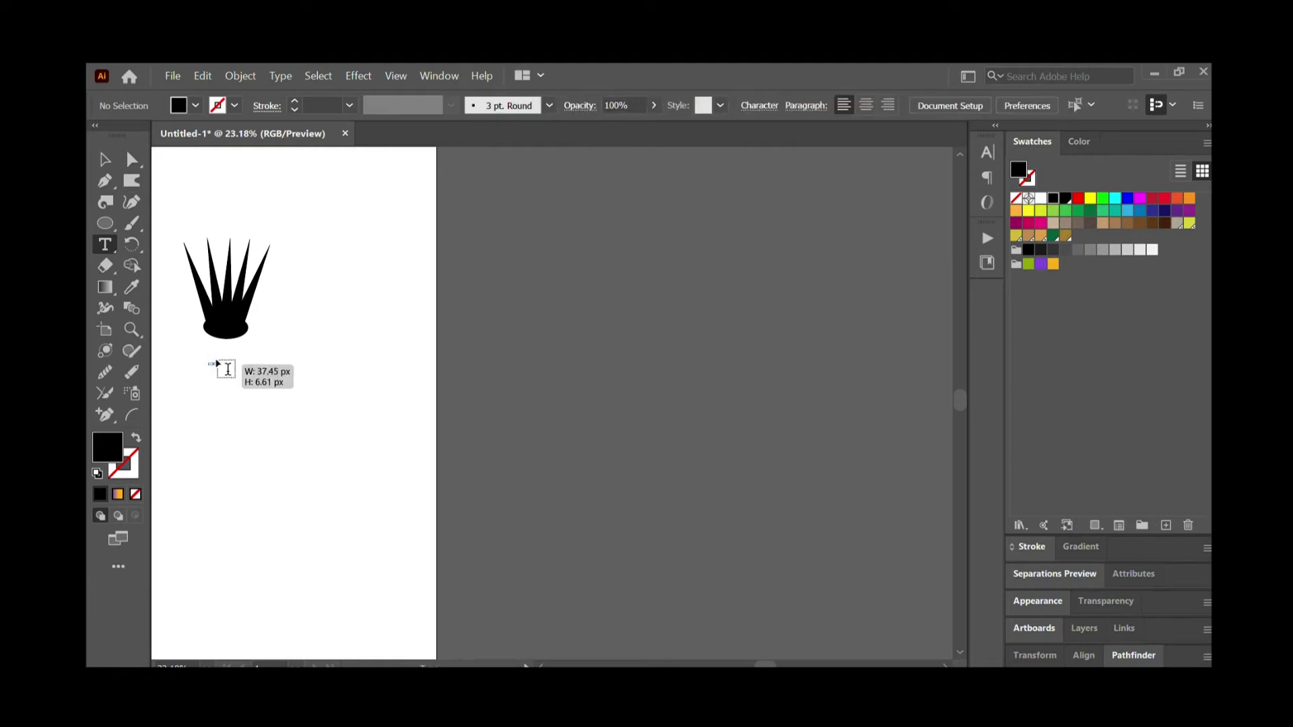
{"action": "key", "text": "Escape"}
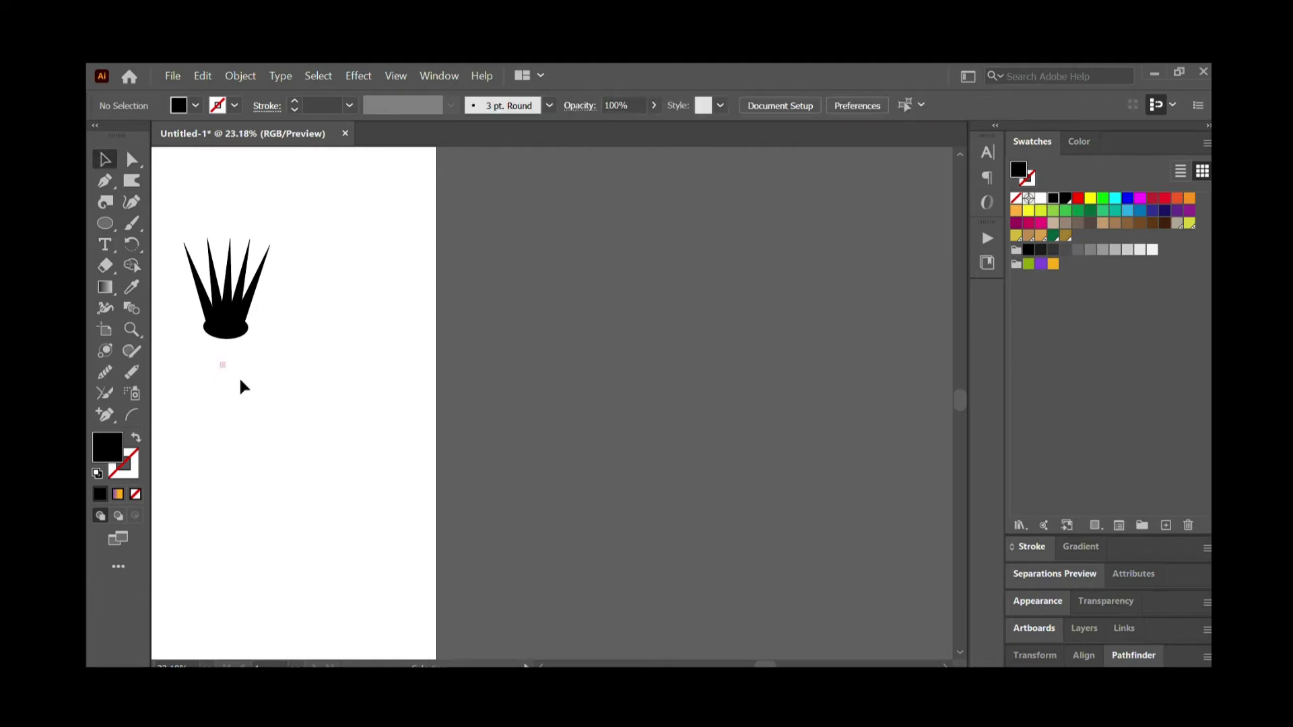
{"action": "left_click_drag", "start_coordinate": [192, 350], "coordinate": [259, 416]}
{"action": "key", "text": "Delete"}
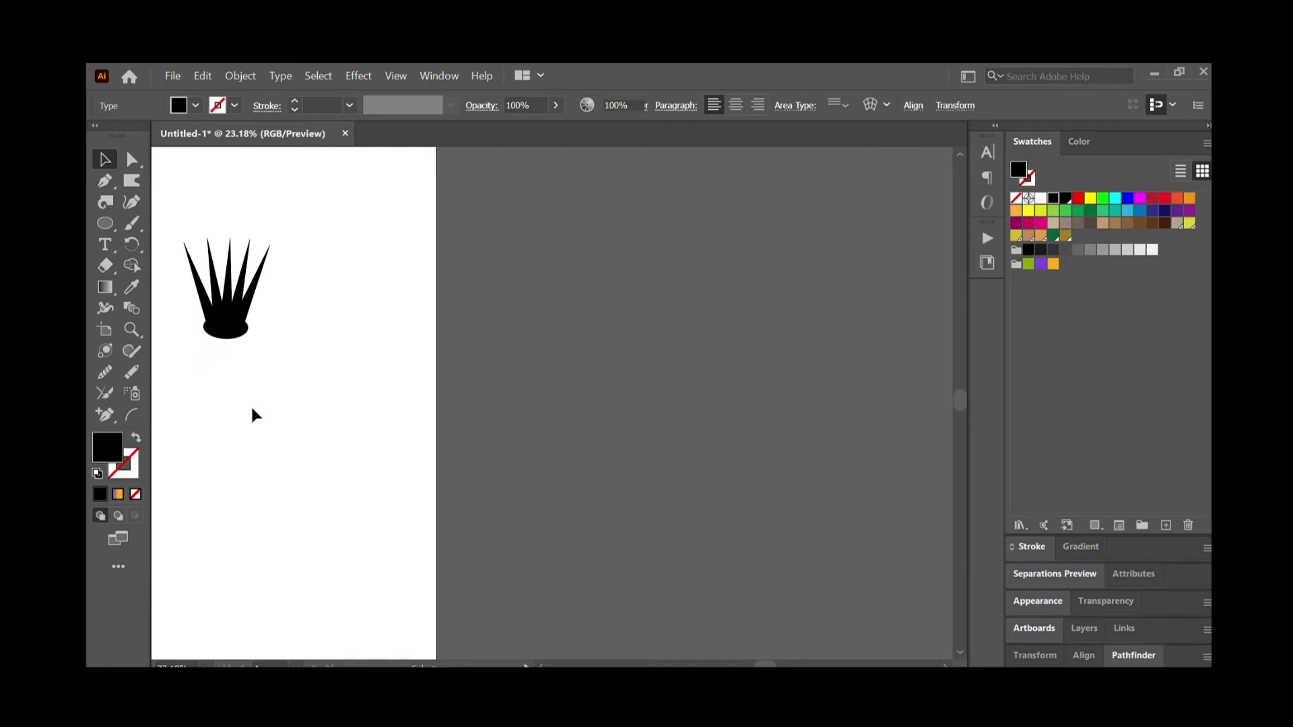
Step: Type ROLEX in Cormorant Infant Bold 72 pt below the crown and zoom in on the logo
{"action": "key", "text": "t"}
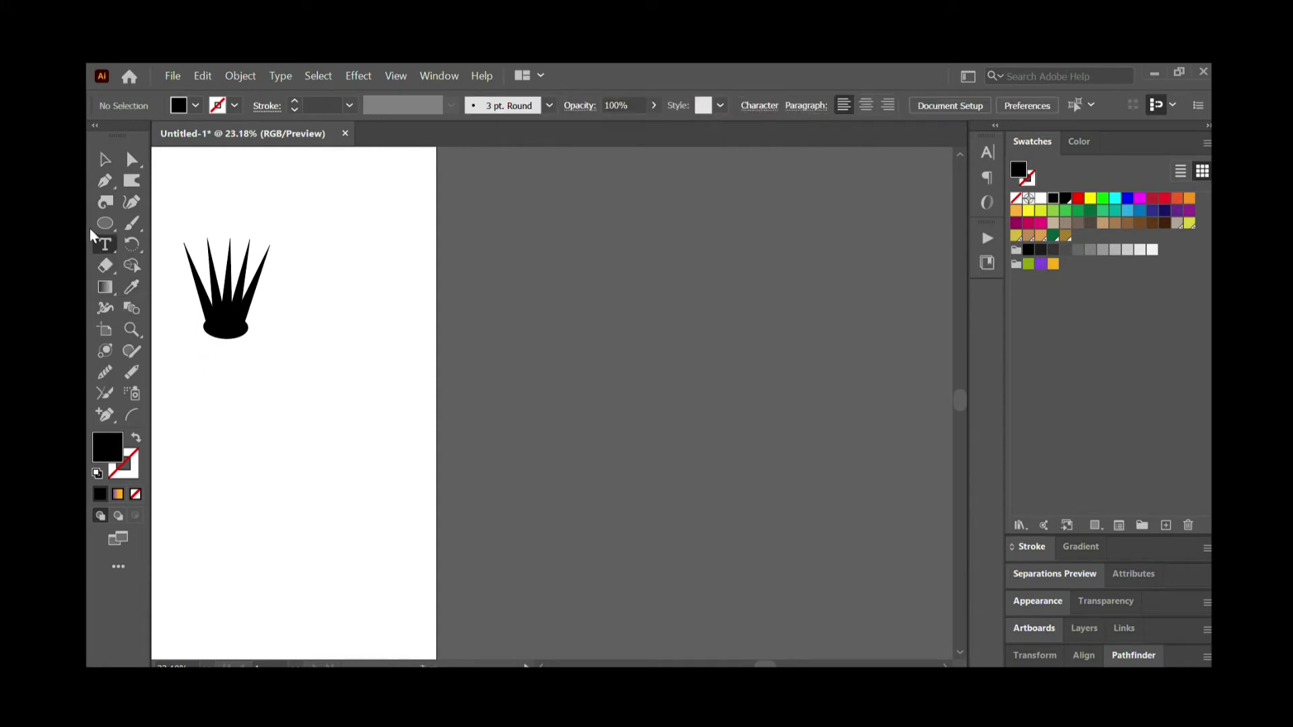
{"action": "left_click", "coordinate": [209, 371]}
{"action": "type", "text": "ROLEX"}
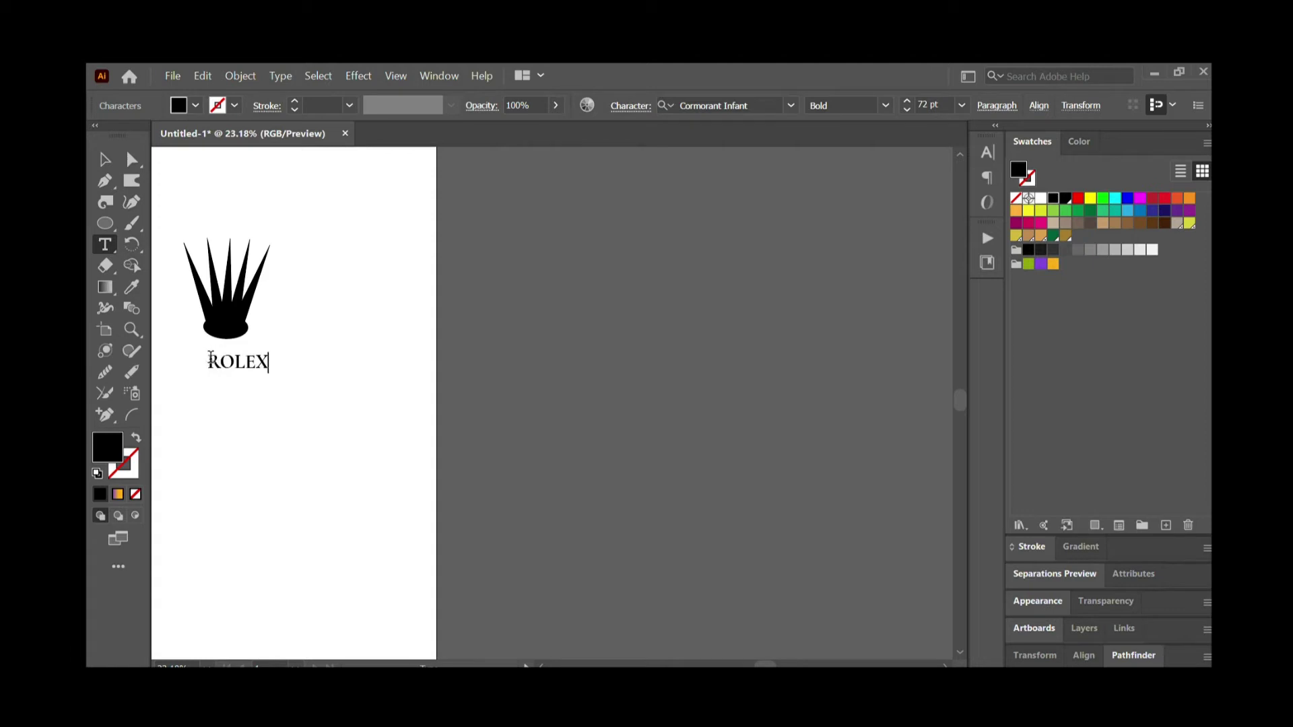
{"action": "type", "text": "zz"}
{"action": "key", "text": "BackSpace"}
{"action": "key", "text": "BackSpace"}
{"action": "key", "text": "Escape"}
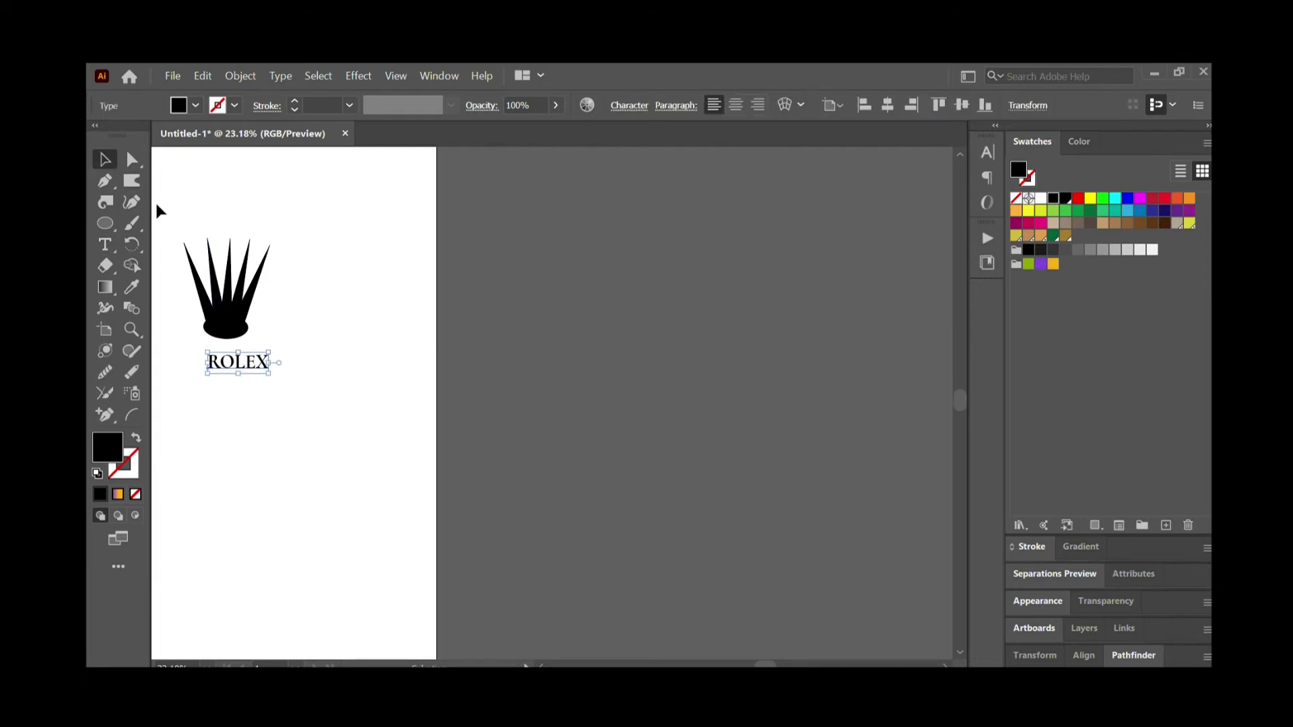
{"action": "key", "text": "z"}
{"action": "left_click_drag", "start_coordinate": [292, 337], "coordinate": [346, 381]}
{"action": "key", "text": "space"}
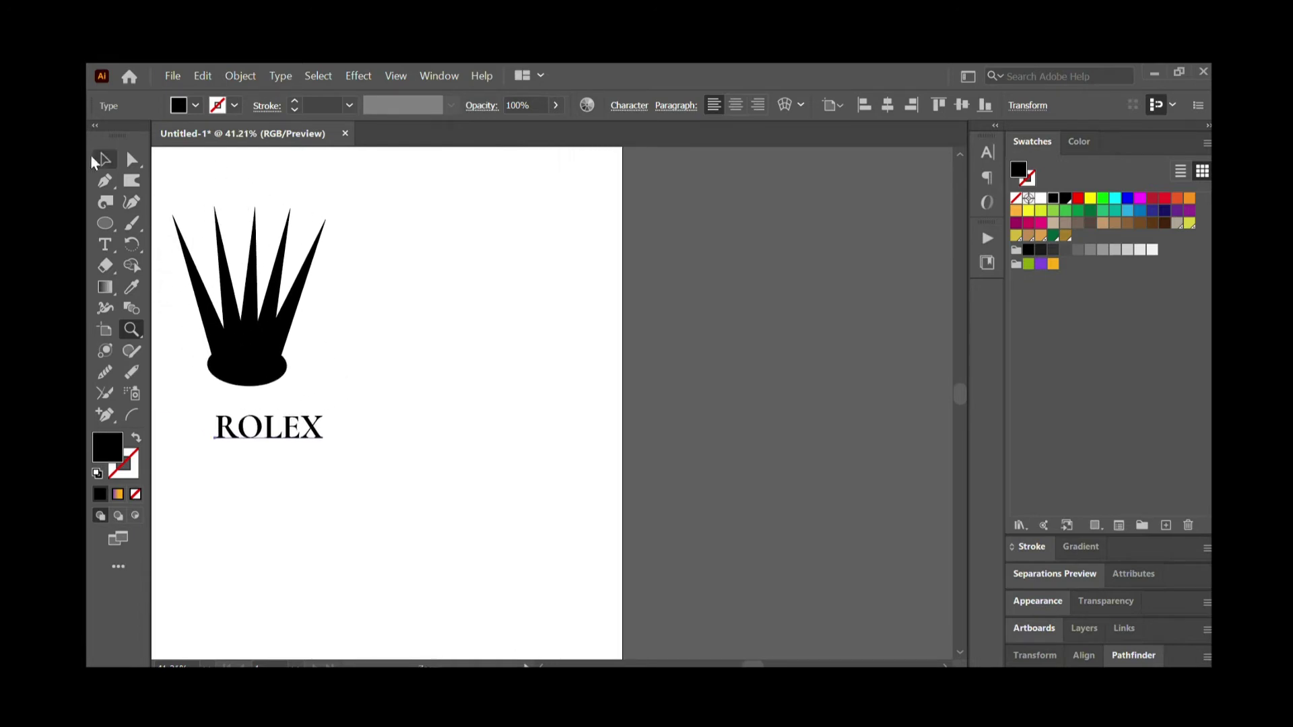
Step: Zoom in and select the crown spikes one by one to check them
{"action": "left_click", "coordinate": [98, 156]}
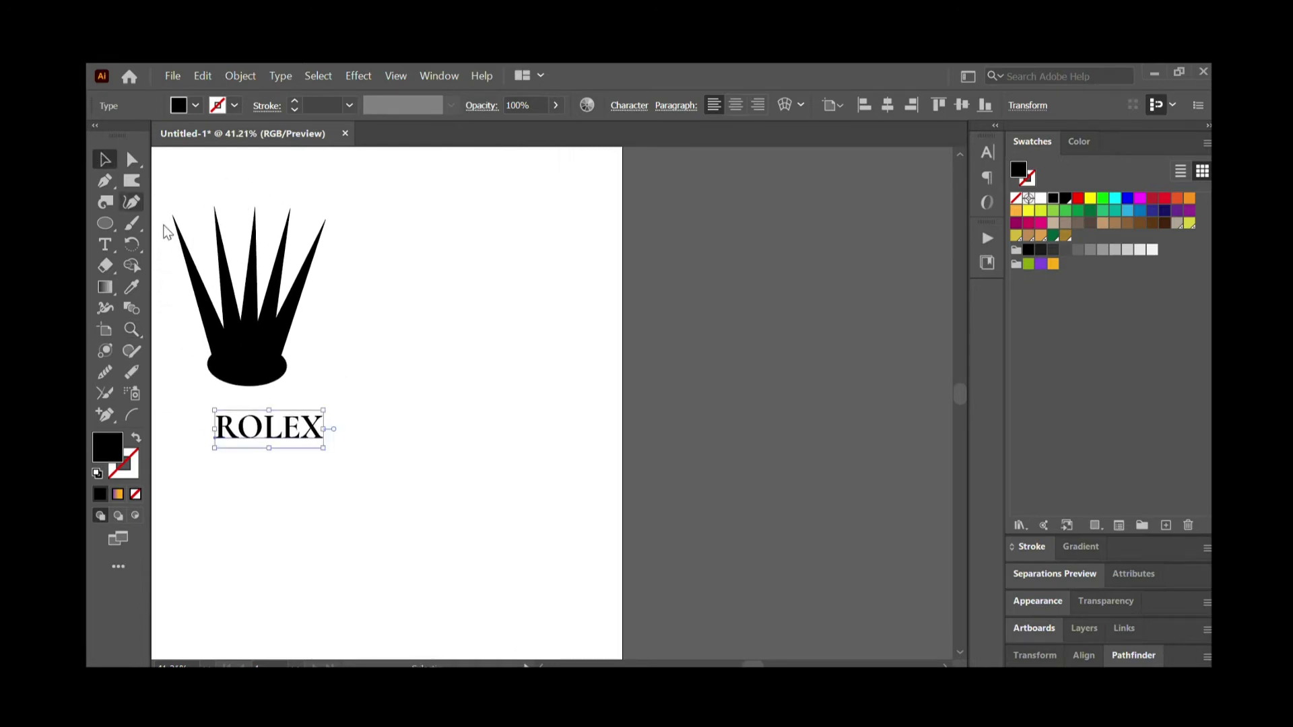
{"action": "left_click", "coordinate": [229, 317]}
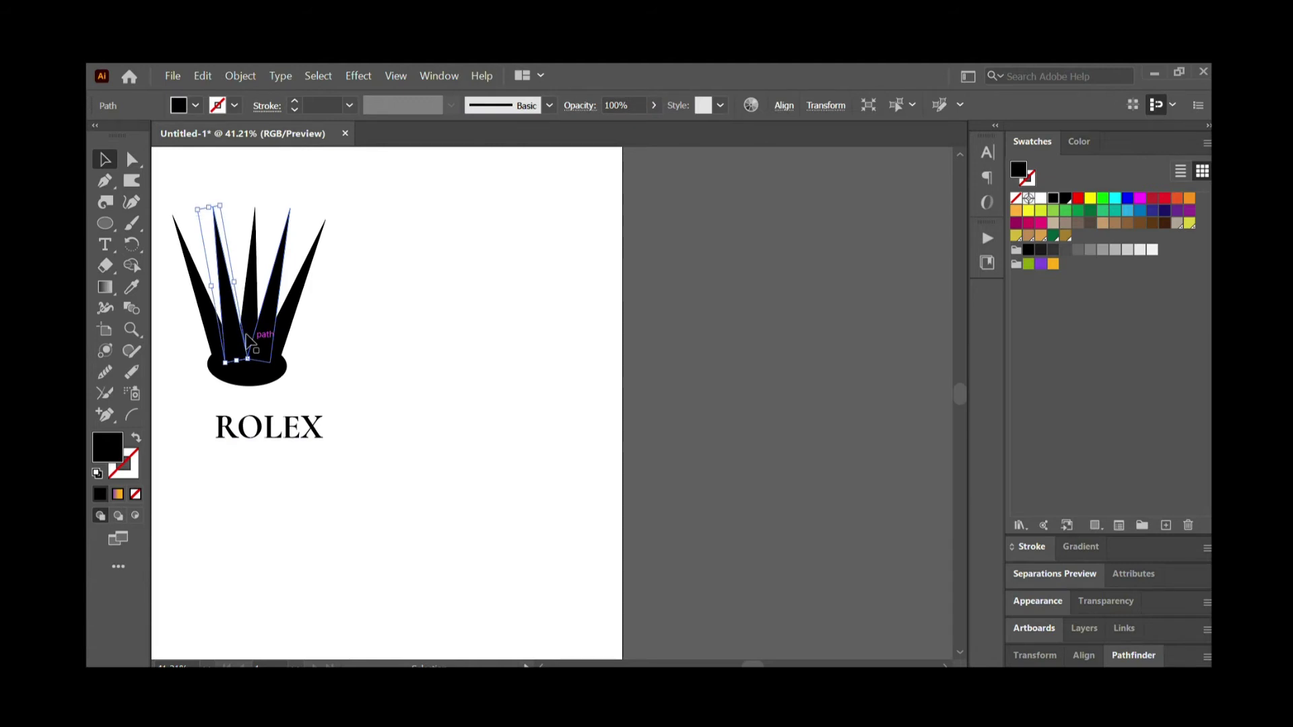
{"action": "left_click", "coordinate": [249, 336]}
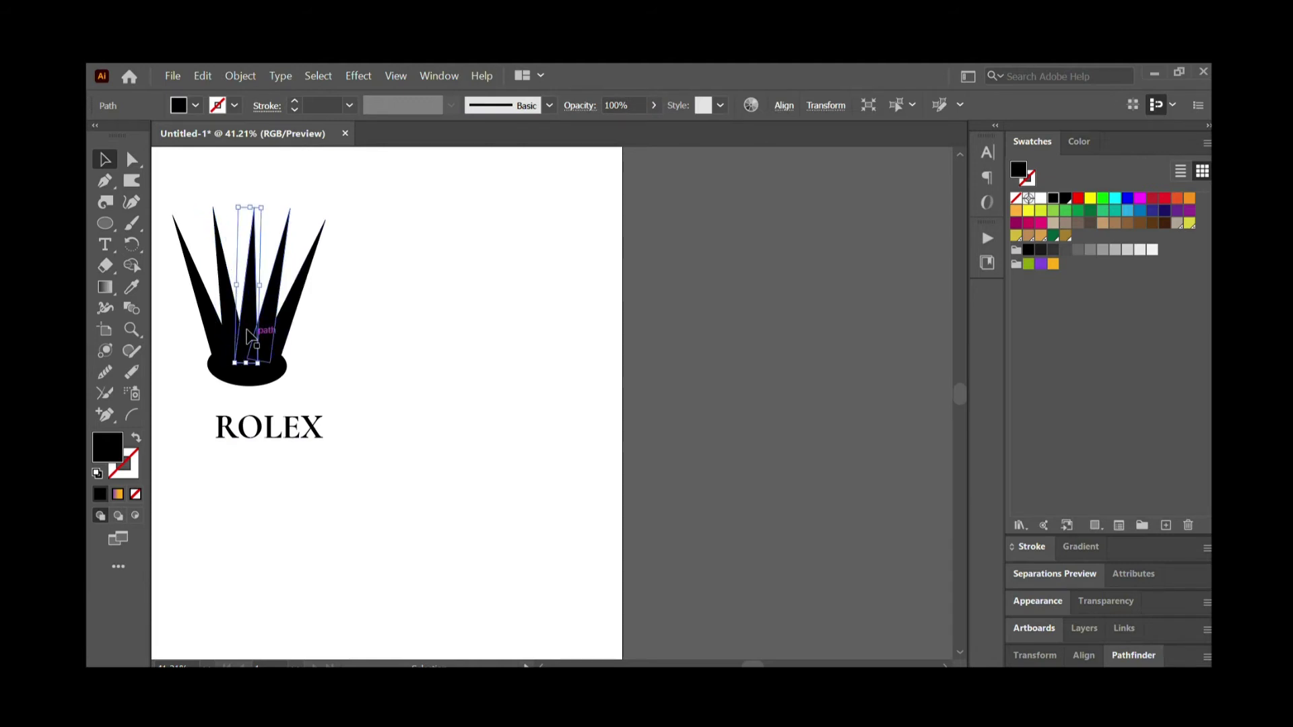
{"action": "left_click", "coordinate": [338, 339]}
{"action": "left_click", "coordinate": [242, 323]}
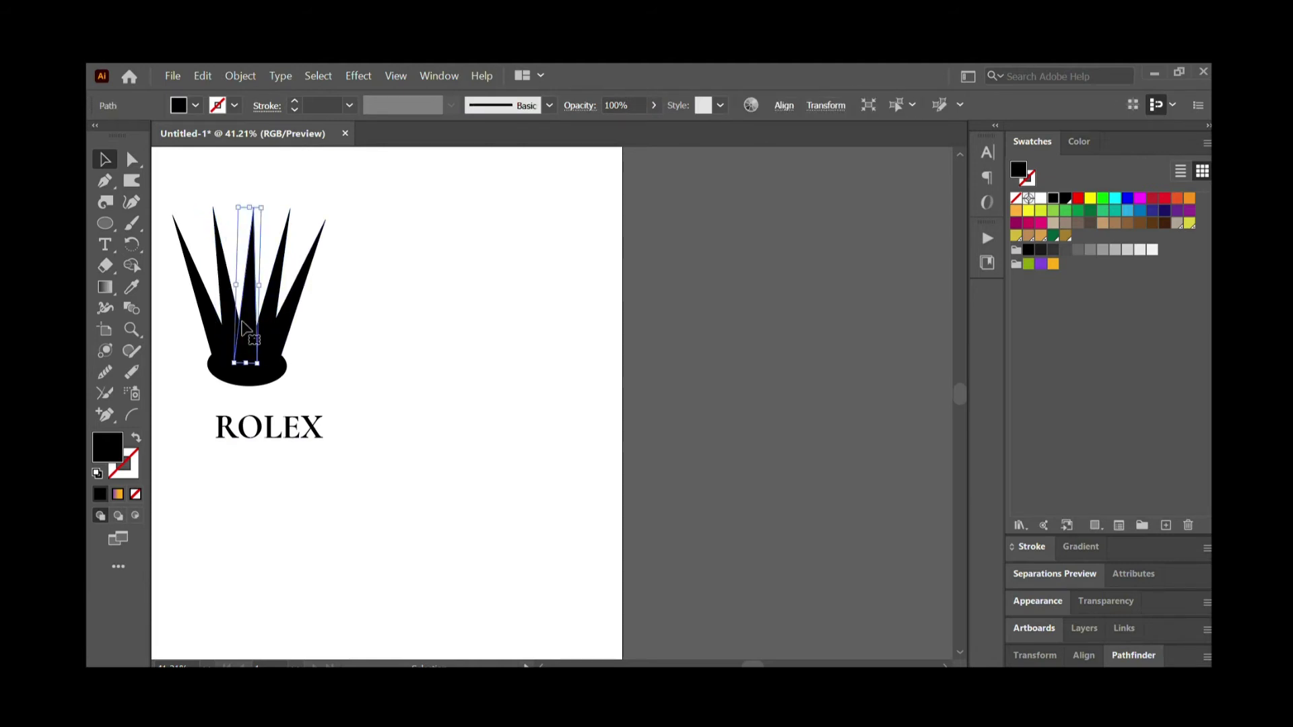
{"action": "left_click", "coordinate": [366, 360]}
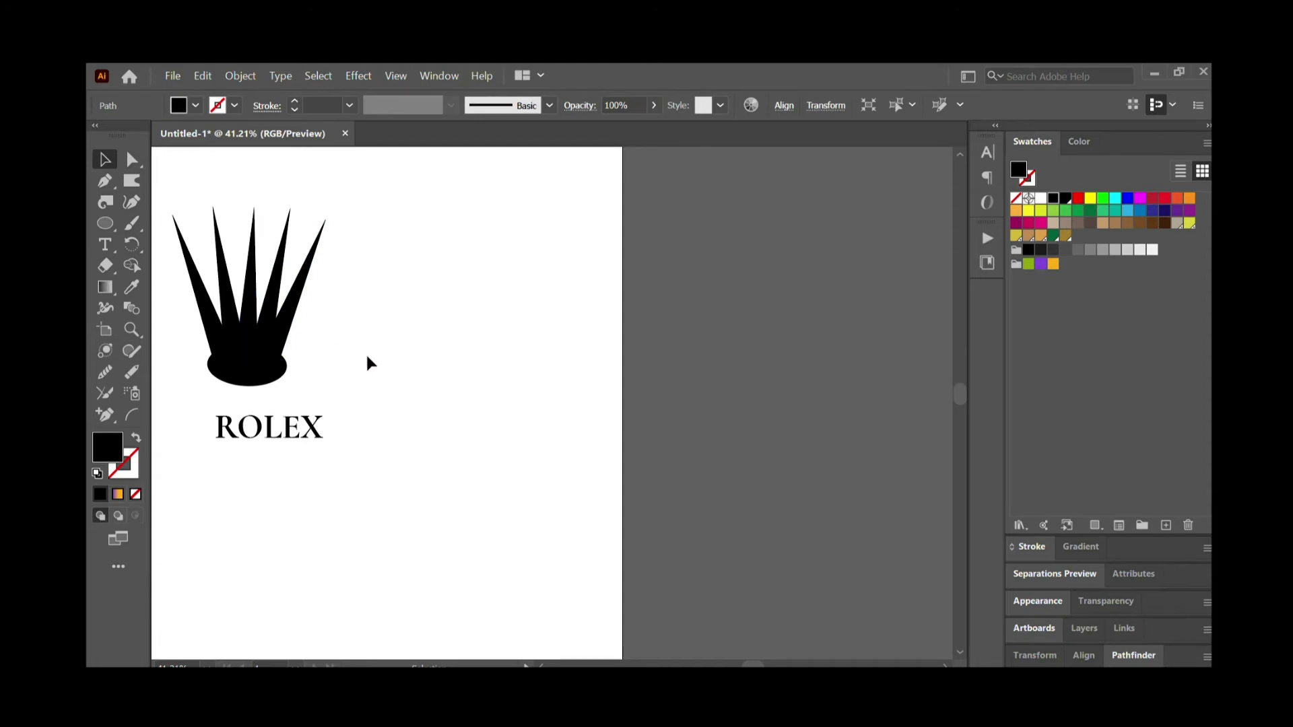
{"action": "left_click", "coordinate": [276, 329]}
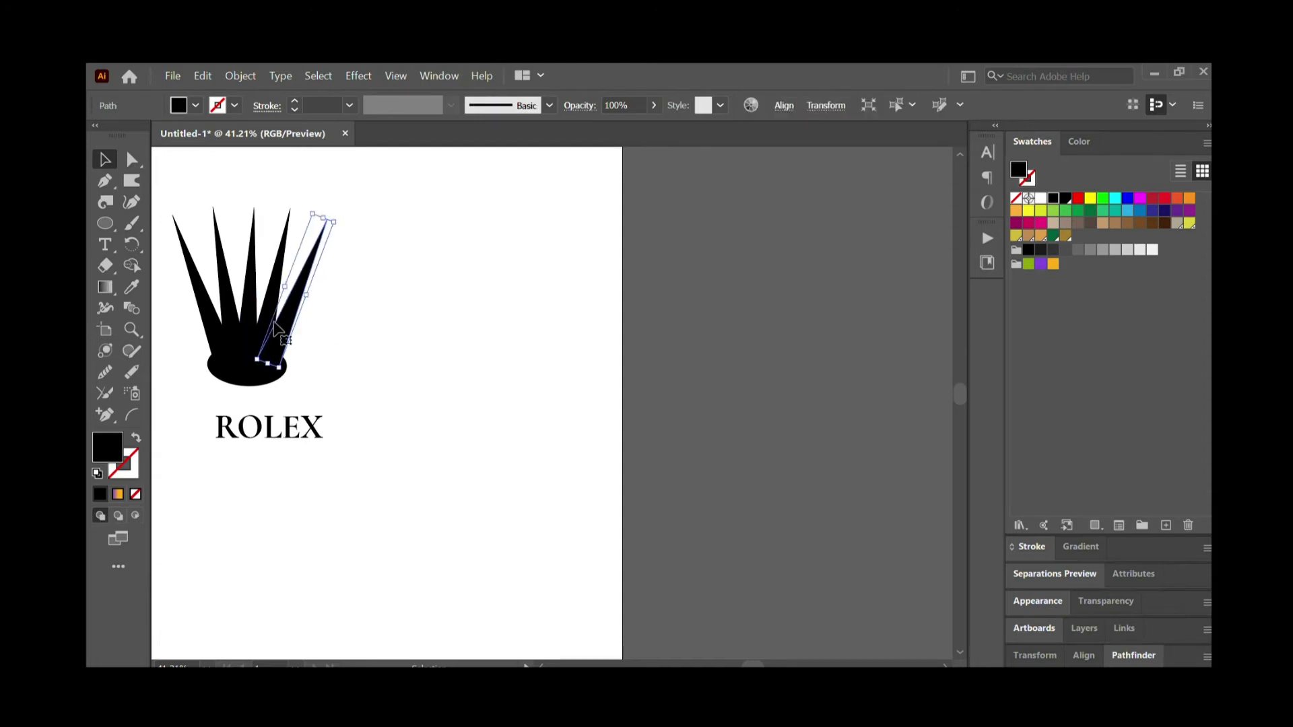
{"action": "left_click", "coordinate": [341, 338]}
Step: Draw a small 54 px black circle and place it on the leftmost spike tip
{"action": "left_click", "coordinate": [105, 223]}
{"action": "left_click_drag", "start_coordinate": [431, 268], "coordinate": [328, 219]}
{"action": "left_click", "coordinate": [101, 157]}
Step: Nudge the middle ball up and the fourth ball down onto their spike tips
{"action": "left_click", "coordinate": [383, 291]}
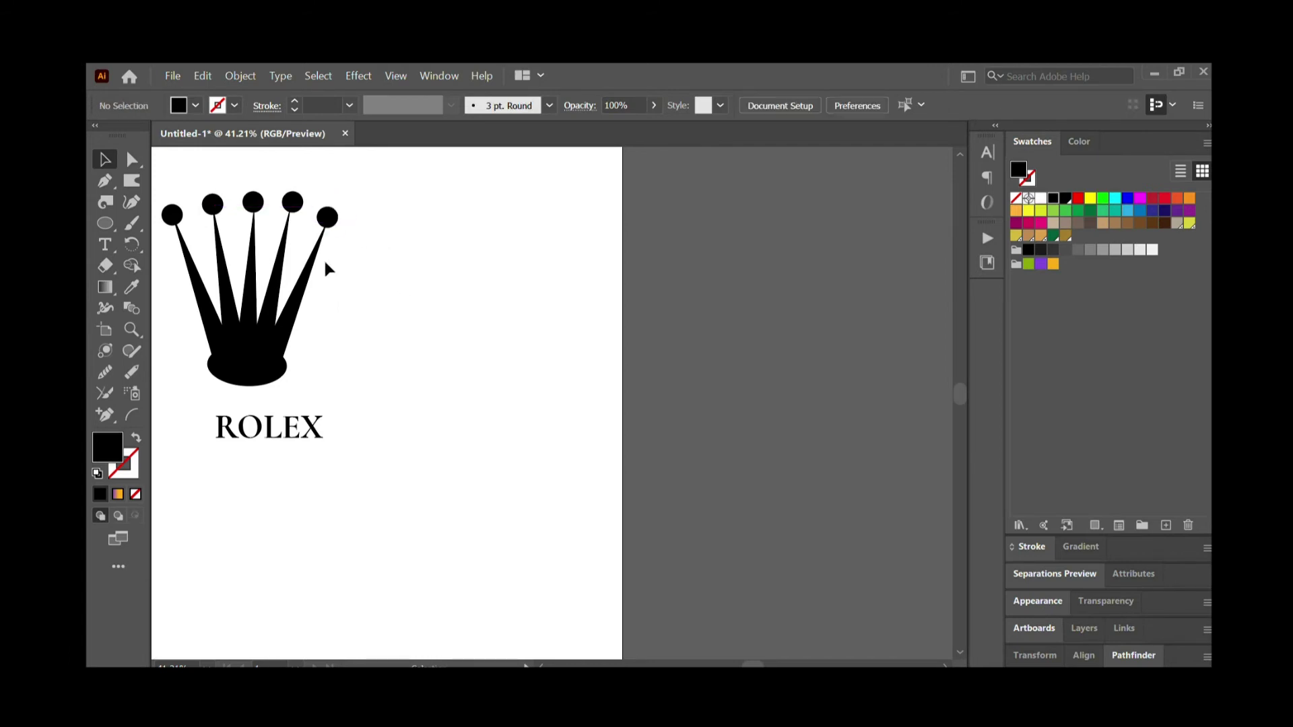
{"action": "left_click", "coordinate": [254, 206]}
{"action": "key", "text": "Up"}
{"action": "key", "text": "Up"}
{"action": "key", "text": "Up"}
{"action": "key", "text": "Up"}
{"action": "key", "text": "Up"}
{"action": "key", "text": "Up"}
{"action": "key", "text": "Up"}
{"action": "key", "text": "Up"}
{"action": "key", "text": "Up"}
{"action": "key", "text": "Up"}
{"action": "left_click", "coordinate": [295, 204]}
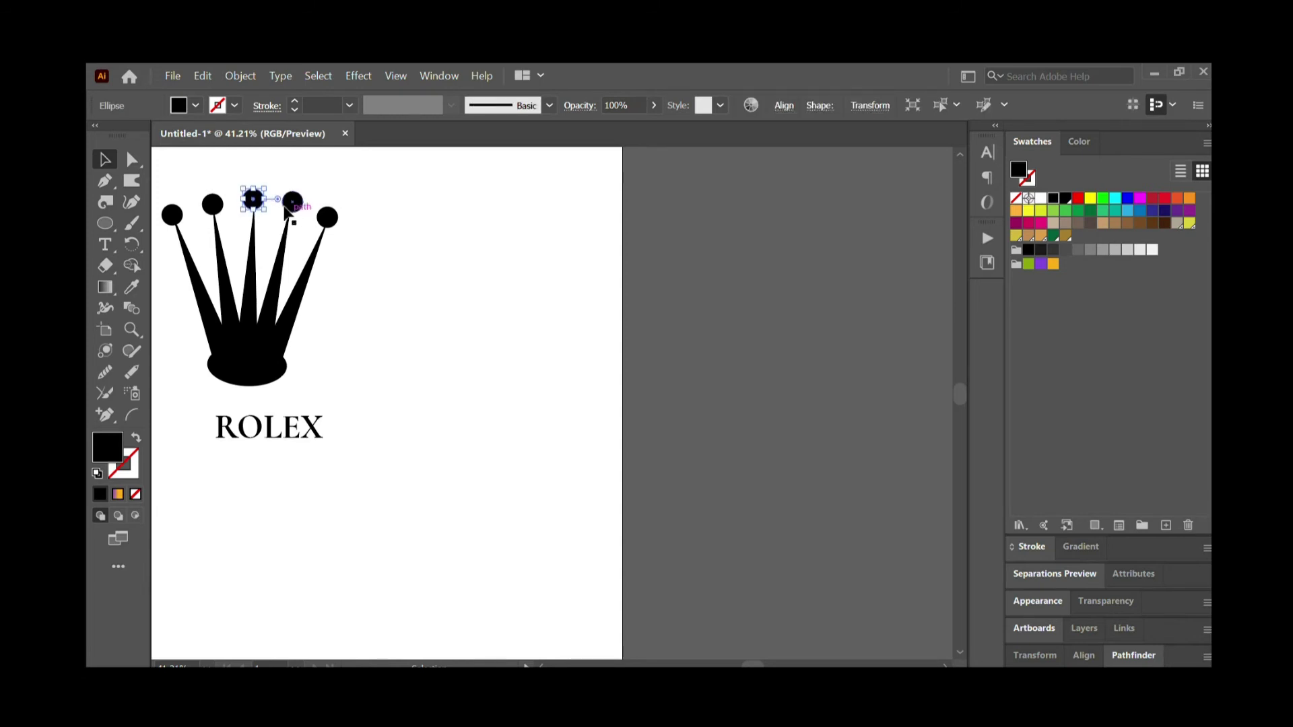
{"action": "key", "text": "Down"}
{"action": "key", "text": "Down"}
{"action": "key", "text": "Down"}
{"action": "key", "text": "Down"}
{"action": "key", "text": "Down"}
{"action": "key", "text": "Down"}
{"action": "key", "text": "Down"}
{"action": "left_click", "coordinate": [171, 219]}
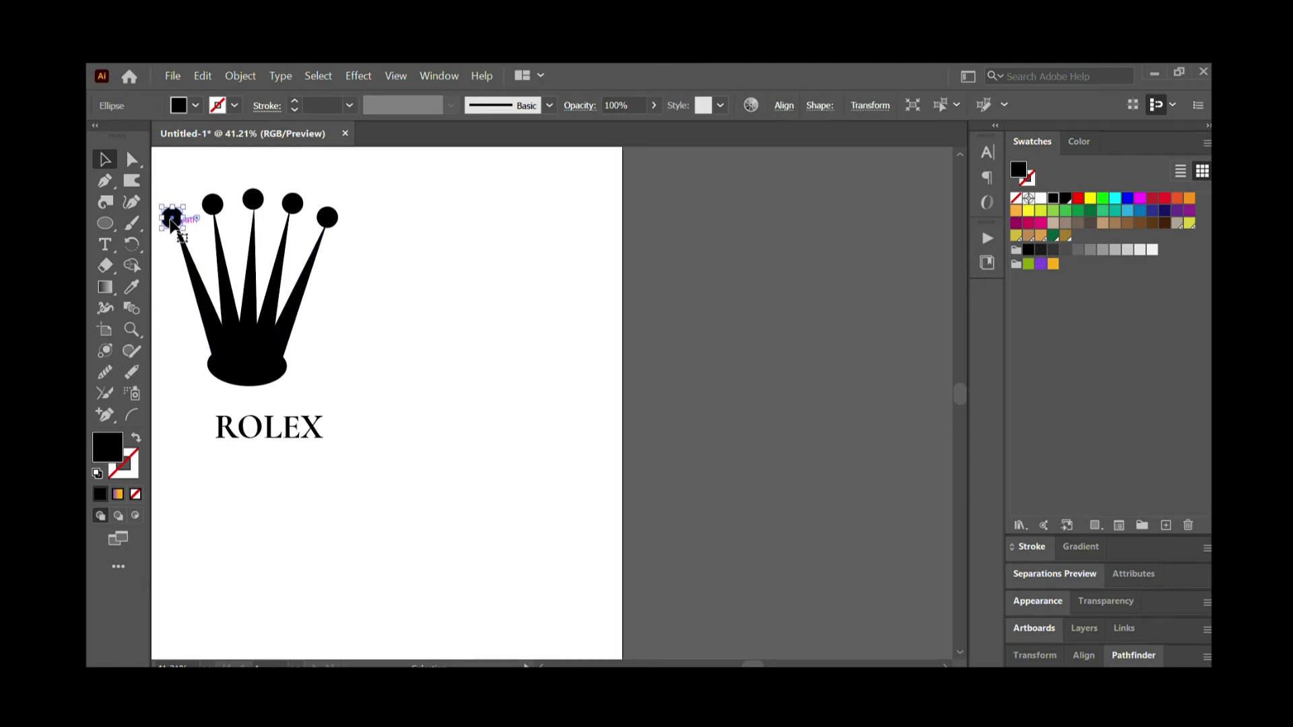
{"action": "left_click", "coordinate": [328, 220]}
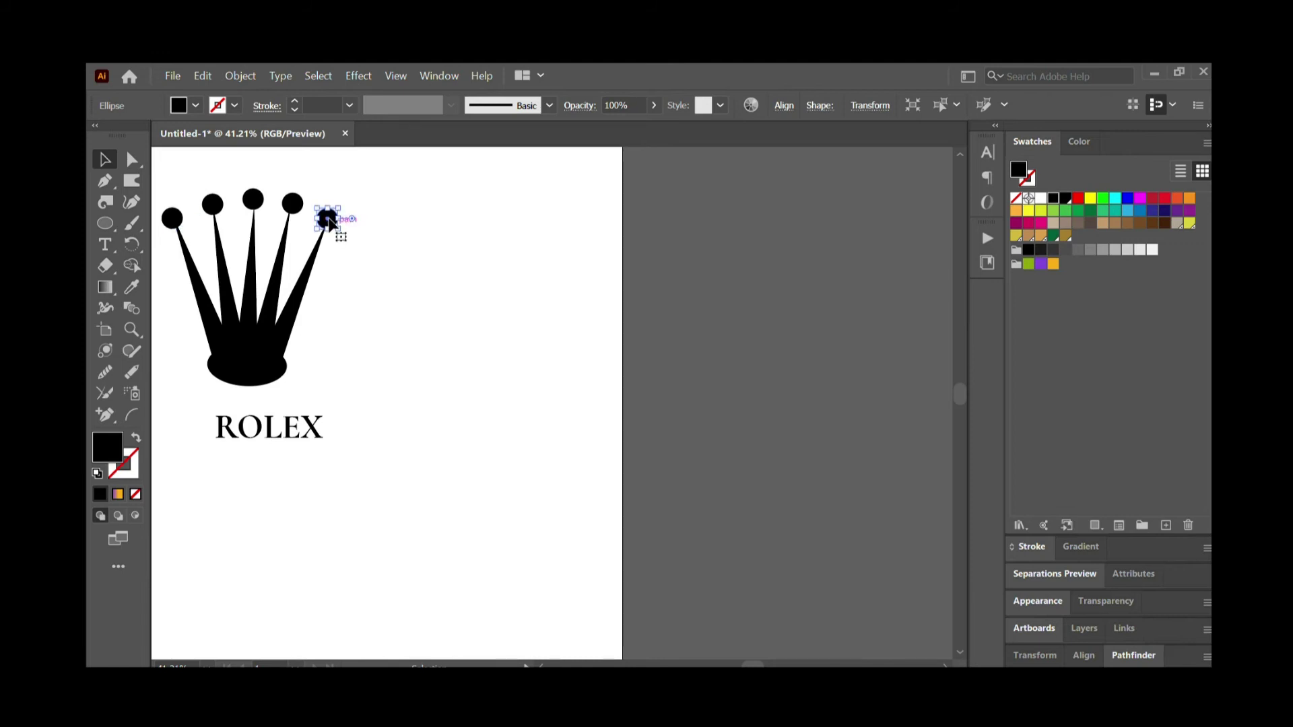
{"action": "left_click", "coordinate": [391, 410]}
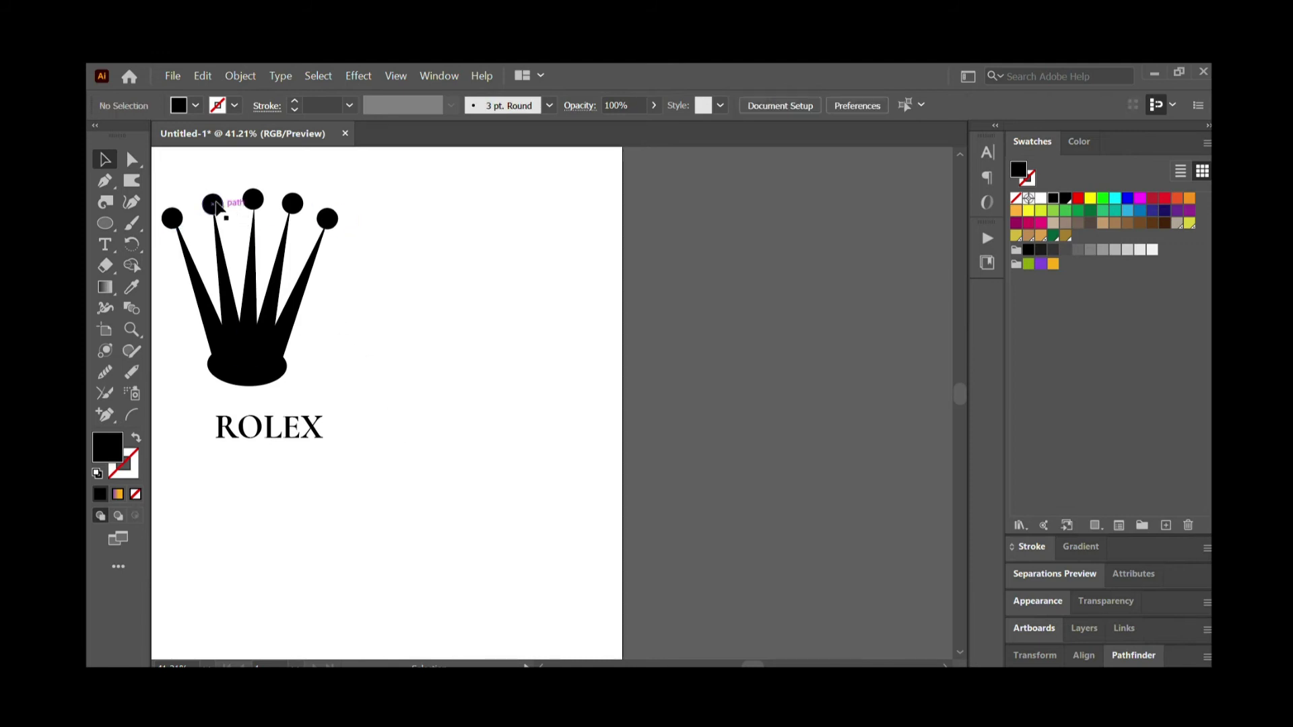
Step: Nudge the leftmost ball right and down and the rightmost ball down onto their tips
{"action": "left_click", "coordinate": [295, 206]}
{"action": "left_click", "coordinate": [375, 276]}
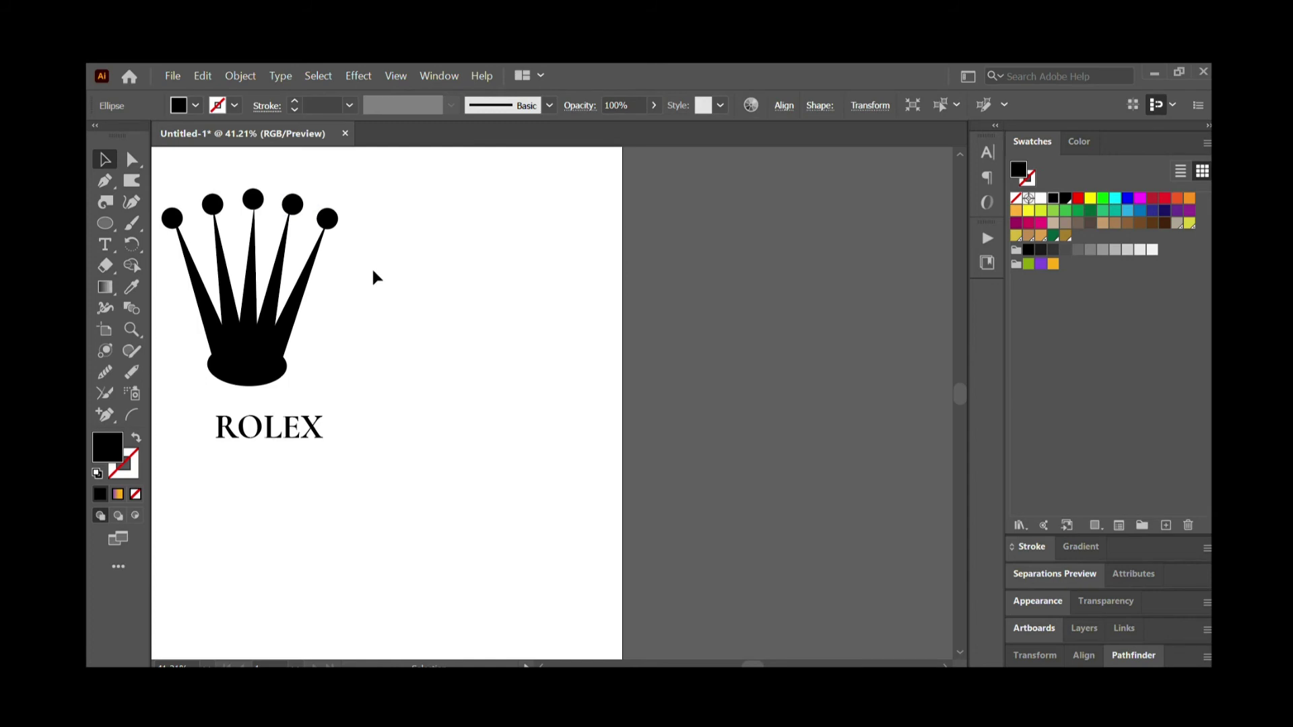
{"action": "left_click", "coordinate": [174, 219]}
{"action": "key", "text": "Right"}
{"action": "key", "text": "Right"}
{"action": "key", "text": "Right"}
{"action": "key", "text": "Right"}
{"action": "key", "text": "Down"}
{"action": "key", "text": "Down"}
{"action": "key", "text": "Down"}
{"action": "key", "text": "Down"}
{"action": "key", "text": "Down"}
{"action": "left_click", "coordinate": [331, 222]}
{"action": "key", "text": "Down"}
{"action": "key", "text": "Down"}
{"action": "key", "text": "Down"}
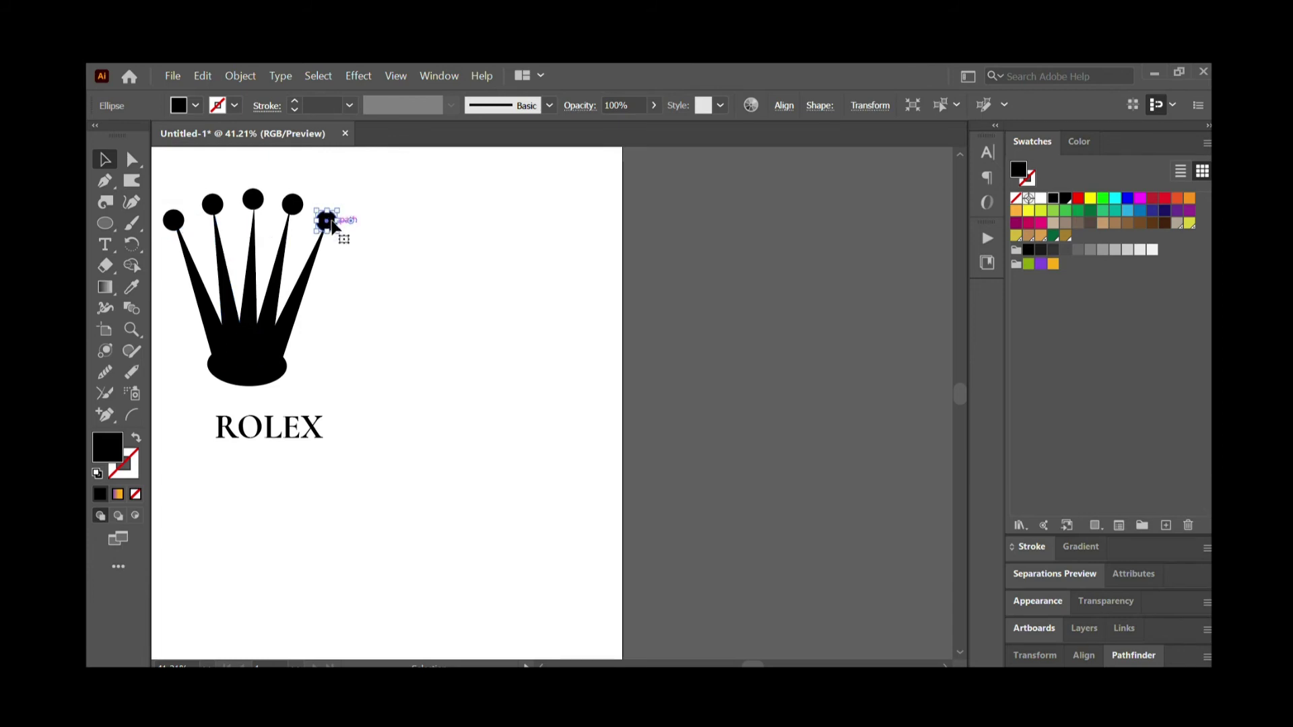
{"action": "left_click", "coordinate": [539, 367]}
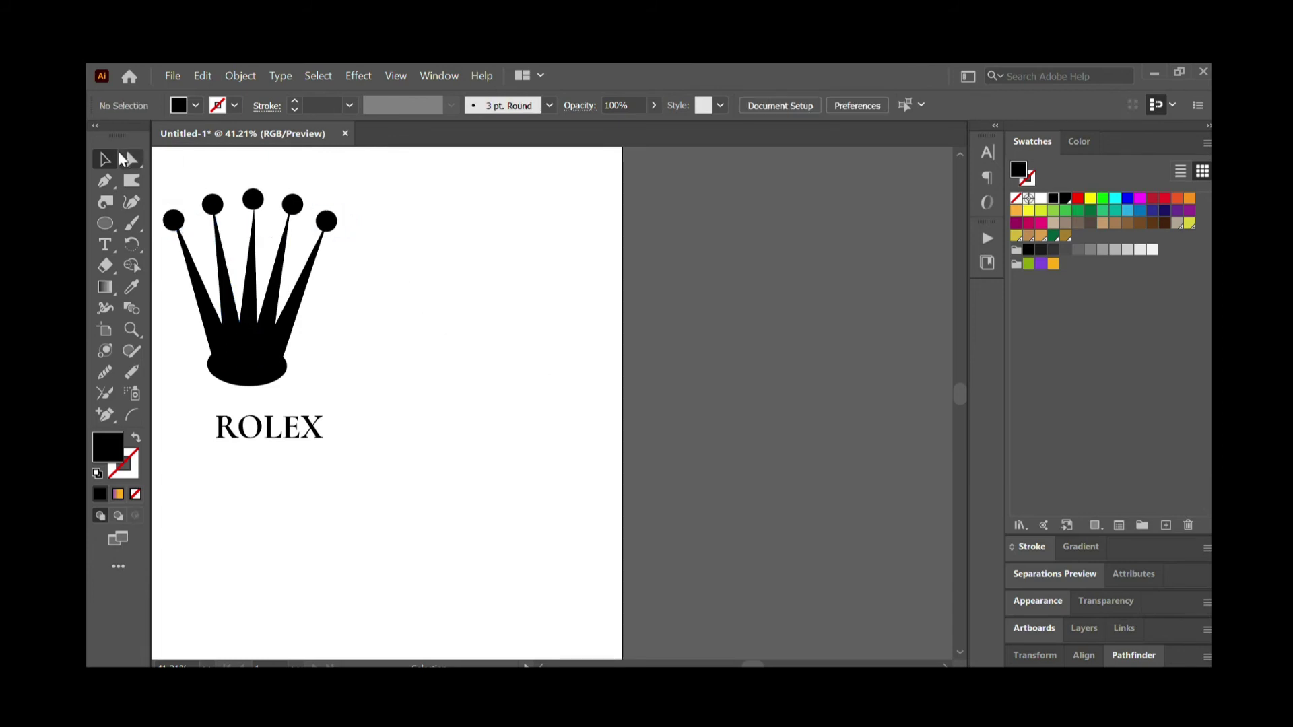
{"action": "left_click", "coordinate": [308, 434]}
Step: Move the ROLEX text up under the crown and stretch it wider and taller
{"action": "left_click_drag", "start_coordinate": [288, 427], "coordinate": [317, 415]}
{"action": "left_click_drag", "start_coordinate": [194, 414], "coordinate": [185, 411]}
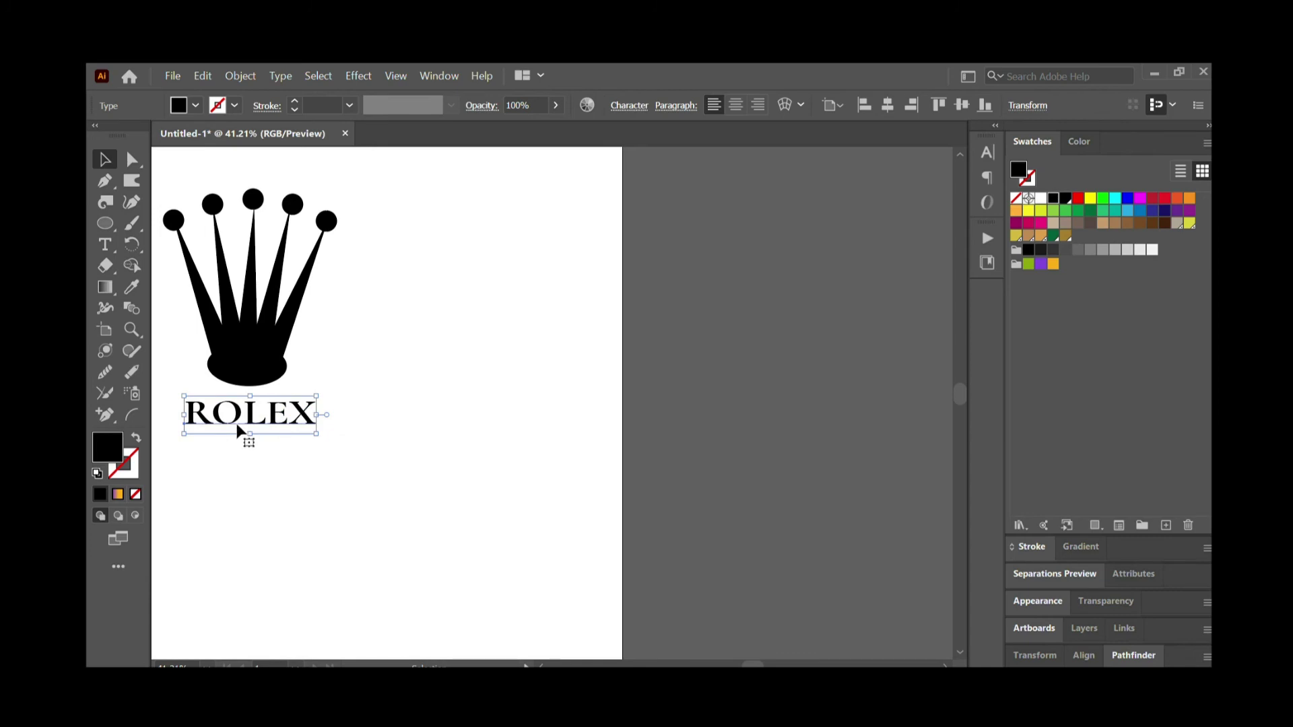
{"action": "left_click_drag", "start_coordinate": [253, 433], "coordinate": [283, 422]}
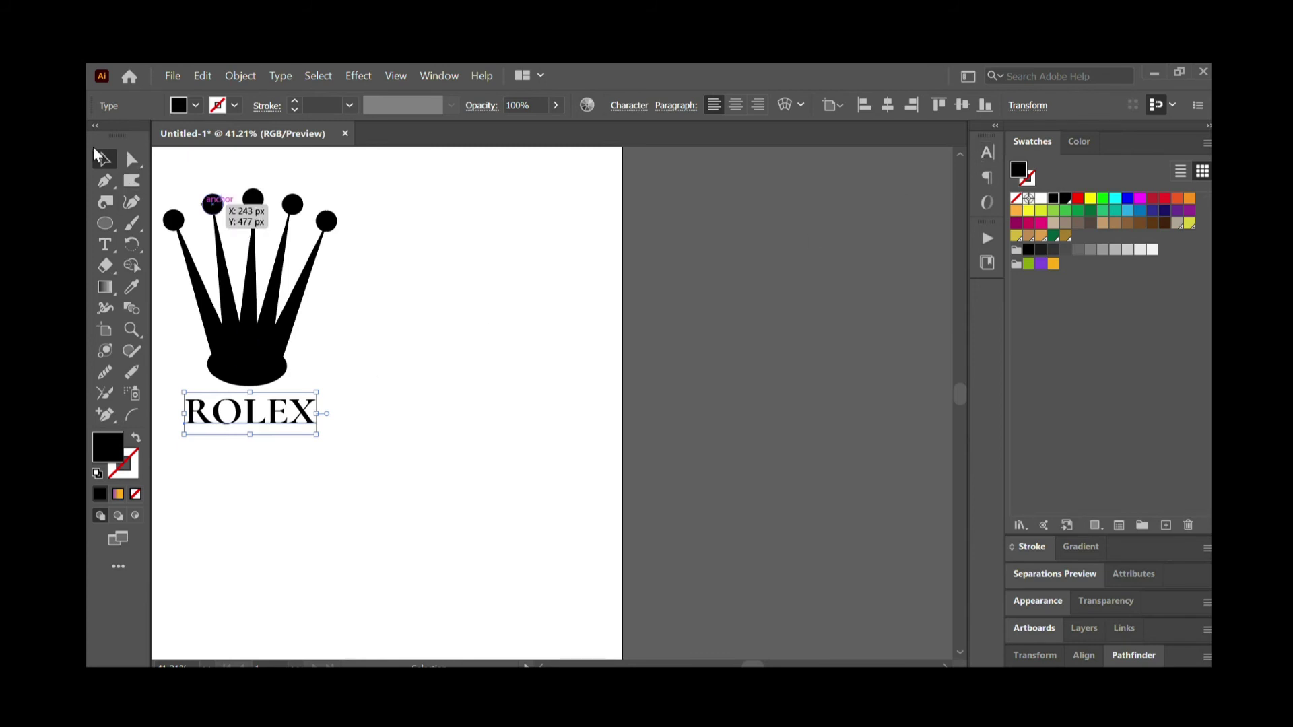
{"action": "left_click_drag", "start_coordinate": [343, 362], "coordinate": [159, 173]}
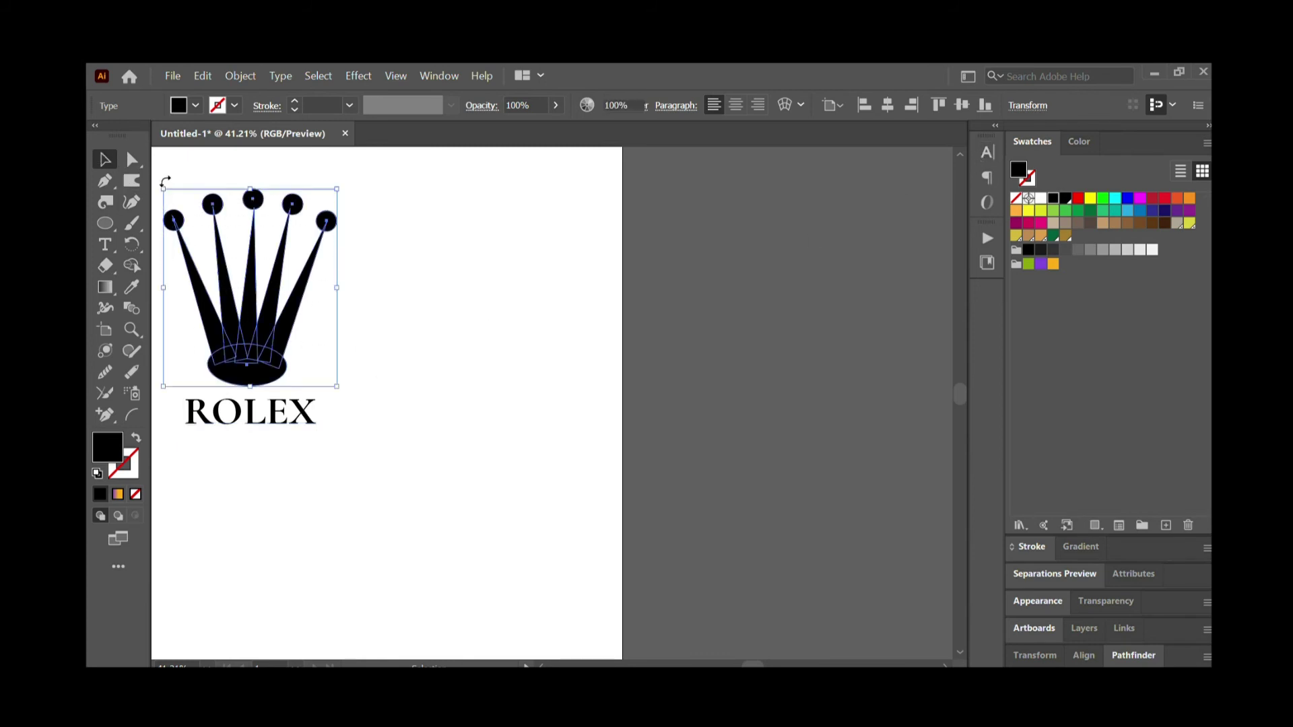
Step: Fill the crown with the gold swatch and the ROLEX text with dark green
{"action": "left_click", "coordinate": [1065, 235]}
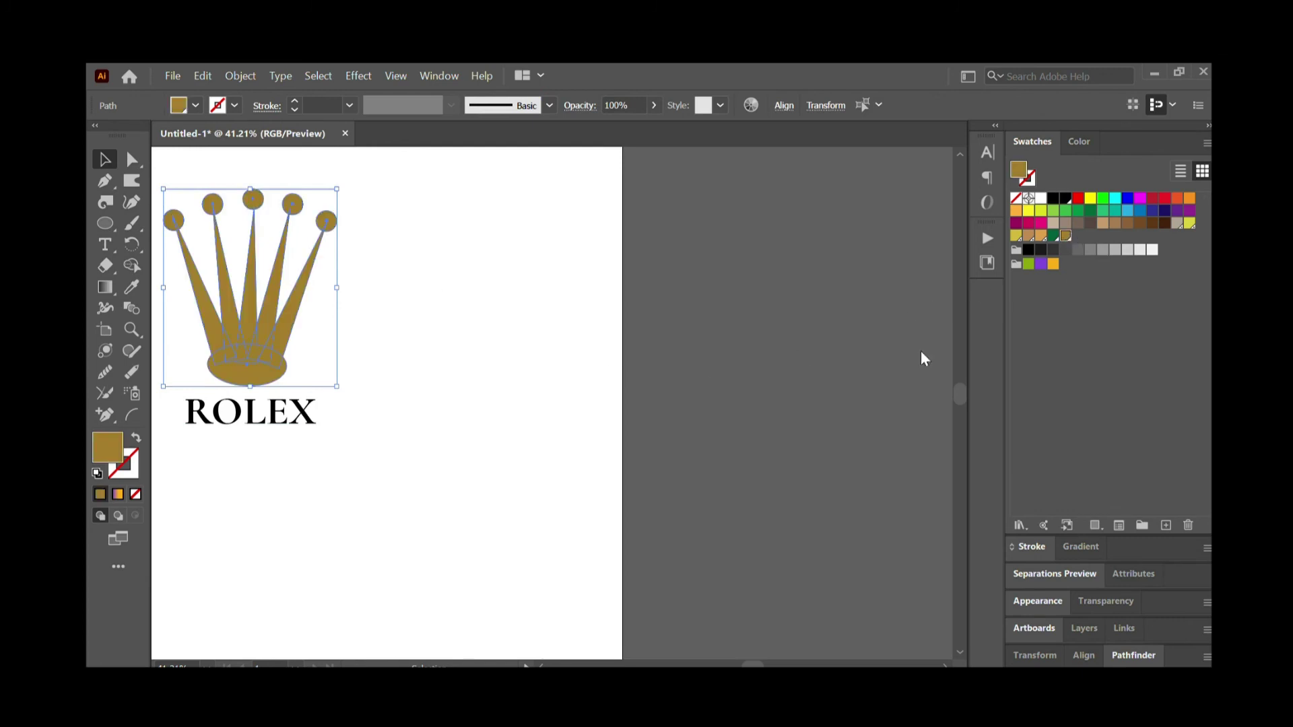
{"action": "left_click", "coordinate": [394, 366]}
{"action": "left_click", "coordinate": [183, 402]}
{"action": "left_click", "coordinate": [1053, 235]}
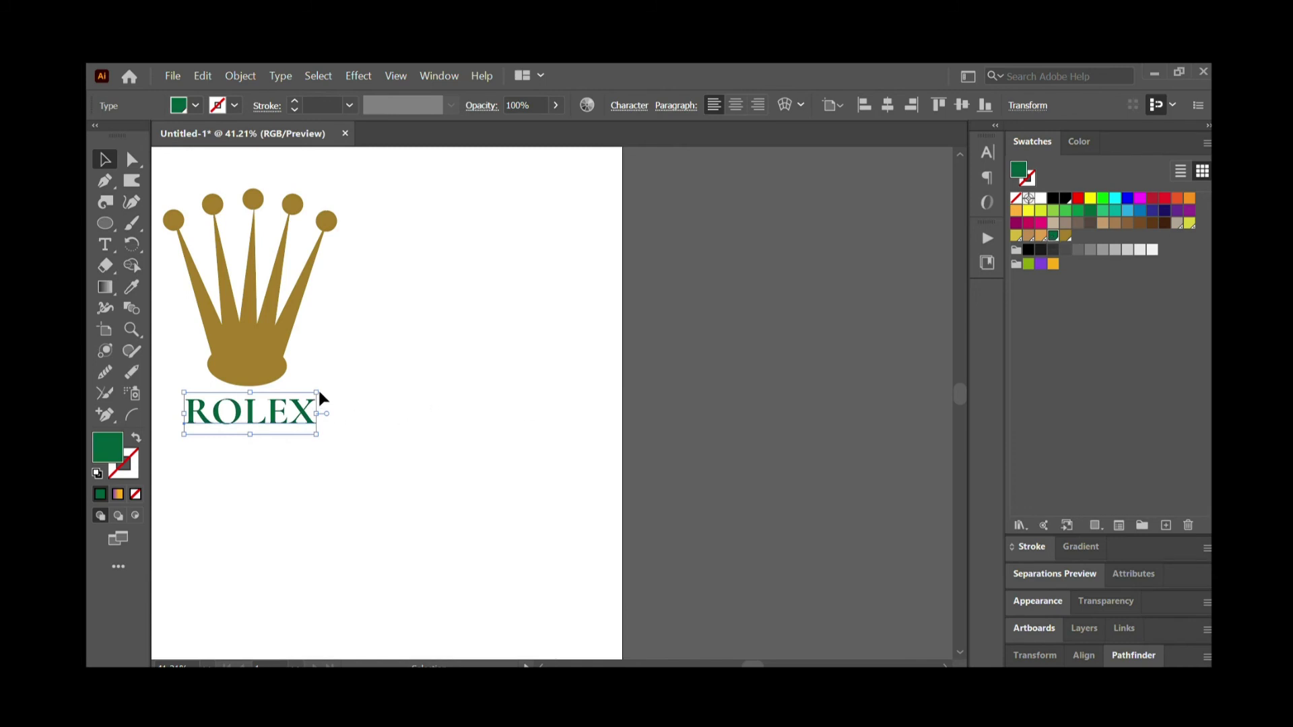
Step: Draw a new 152 × 88 px oval to the right of the crown
{"action": "key", "text": "l"}
{"action": "key", "text": "ctrl+shift+a"}
{"action": "mouse_move", "coordinate": [415, 321]}
{"action": "left_mouse_down"}
{"action": "mouse_move", "coordinate": [485, 369]}
{"action": "mouse_move", "coordinate": [508, 364]}
{"action": "mouse_move", "coordinate": [485, 362]}
{"action": "left_mouse_up"}
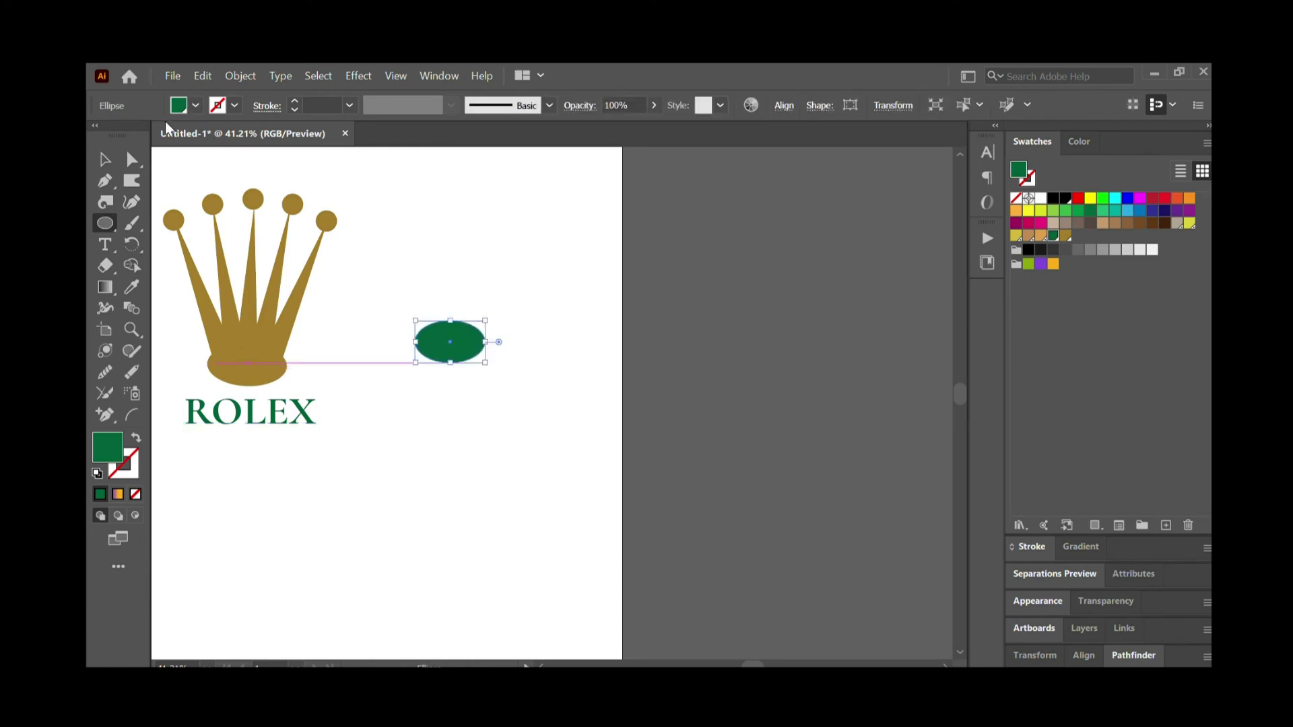
Step: Fill the new oval white, move it onto the gold base, and flatten it to 133 × 54 px
{"action": "left_click", "coordinate": [123, 136]}
{"action": "left_click", "coordinate": [446, 349]}
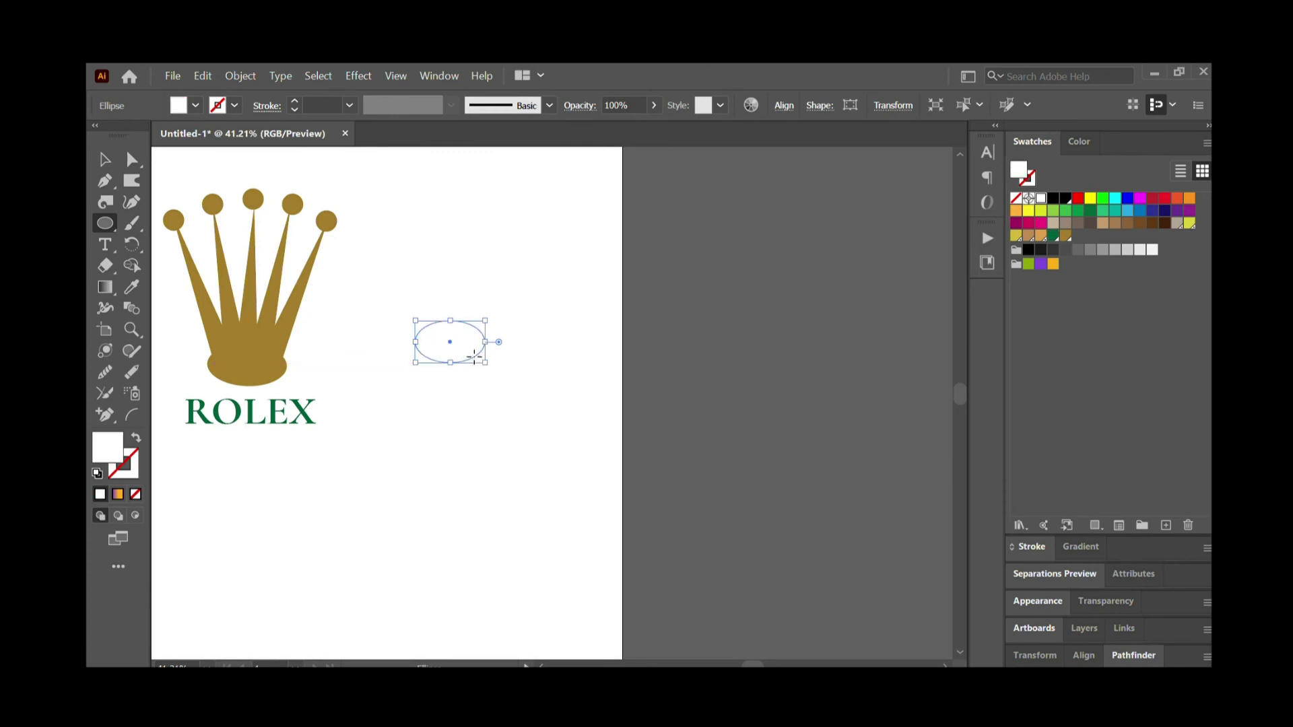
{"action": "left_click", "coordinate": [105, 159]}
{"action": "left_click_drag", "start_coordinate": [466, 342], "coordinate": [256, 363]}
{"action": "key", "text": "ctrl+z"}
{"action": "left_click", "coordinate": [265, 365]}
{"action": "left_click", "coordinate": [385, 422]}
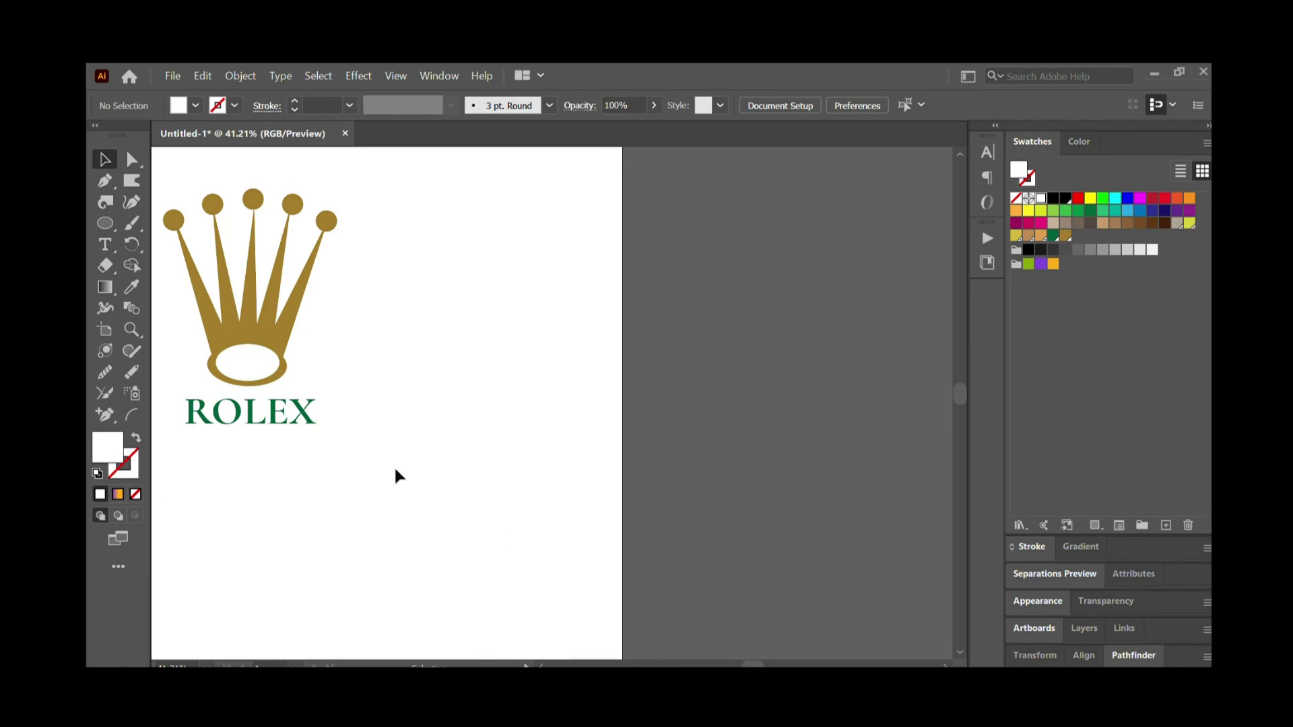
{"action": "left_click", "coordinate": [261, 364]}
{"action": "left_click_drag", "start_coordinate": [250, 344], "coordinate": [252, 358]}
{"action": "left_click", "coordinate": [341, 383]}
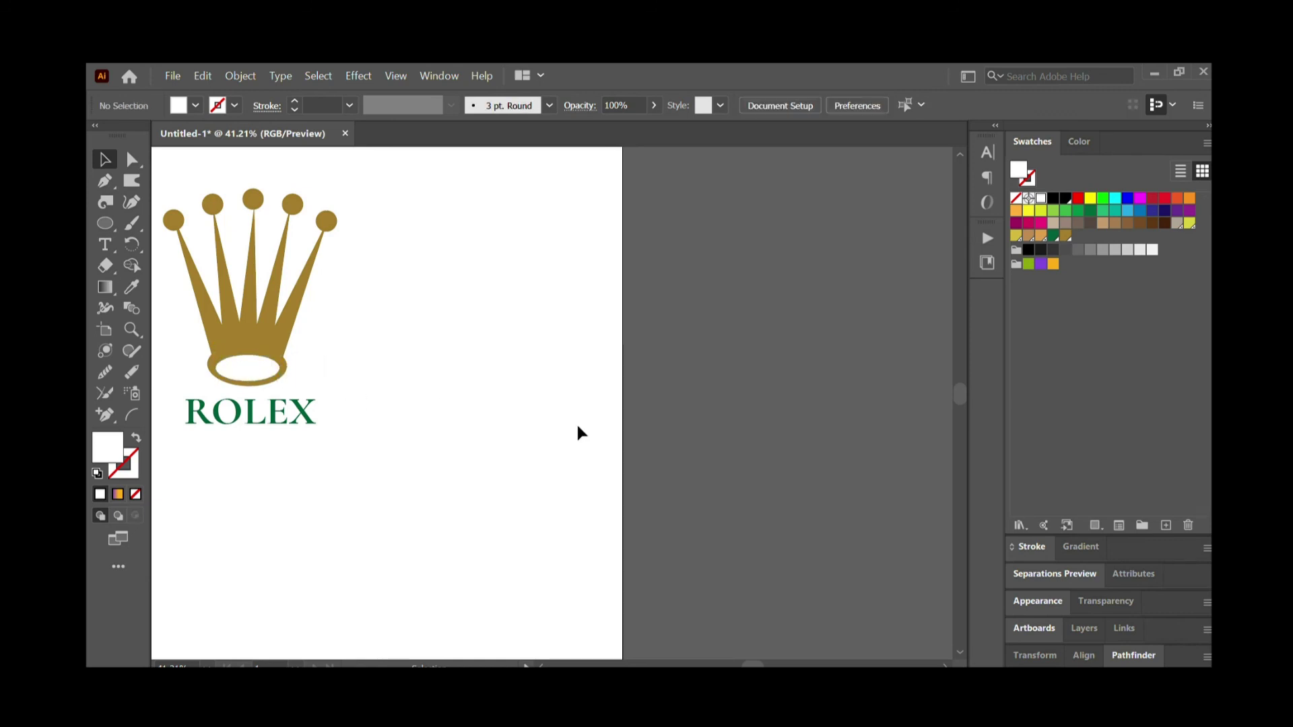